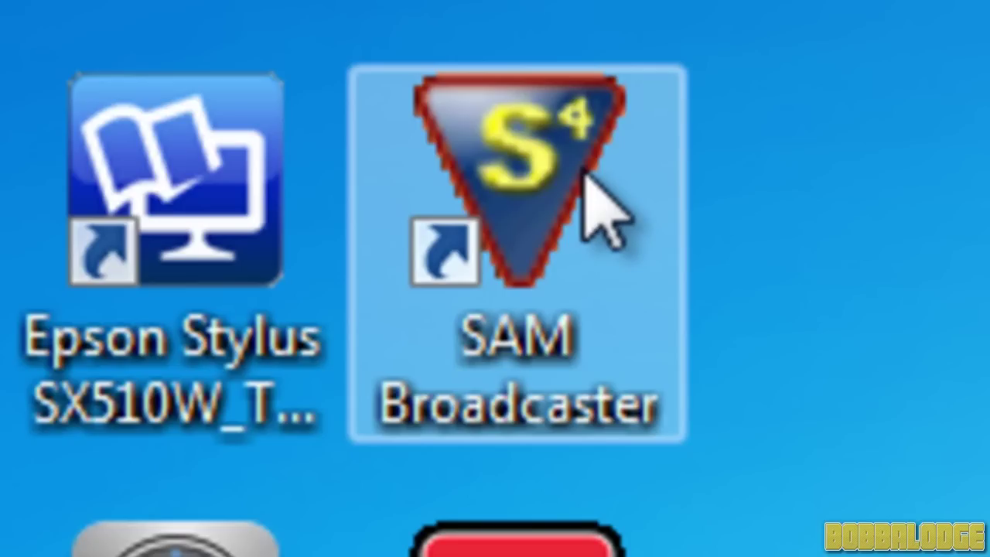
- Launch SAM Broadcaster and show its main window from the tray icon
double_click(604, 213)
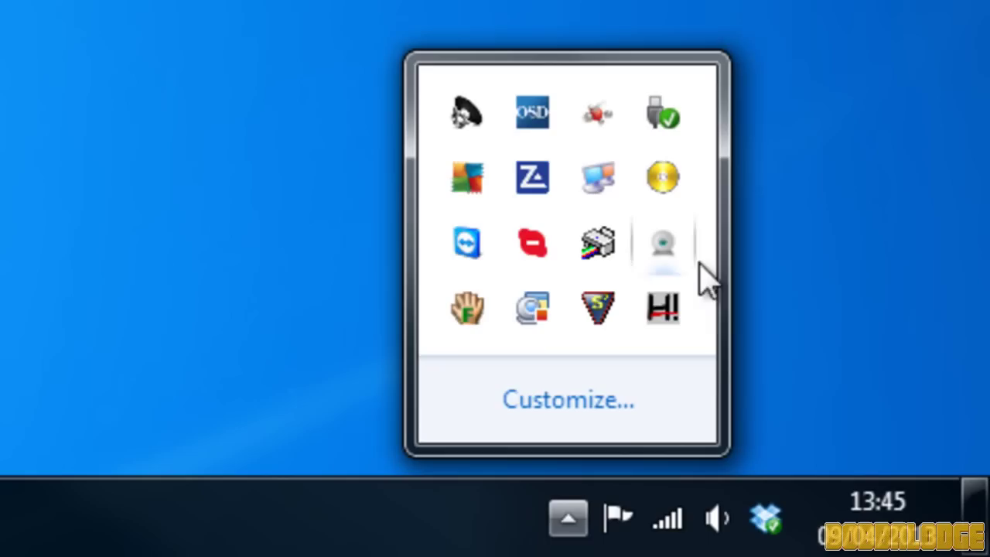
right_click(601, 323)
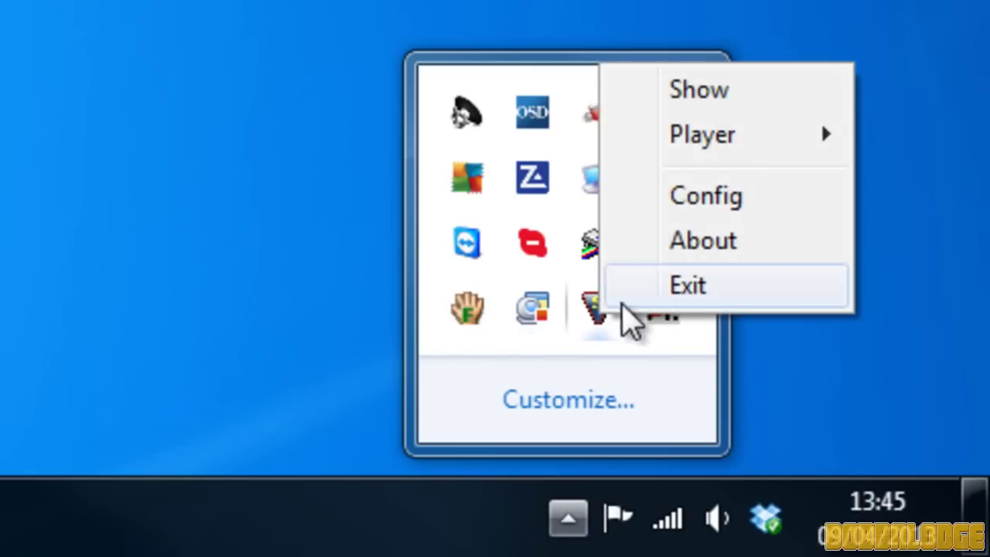
click(672, 109)
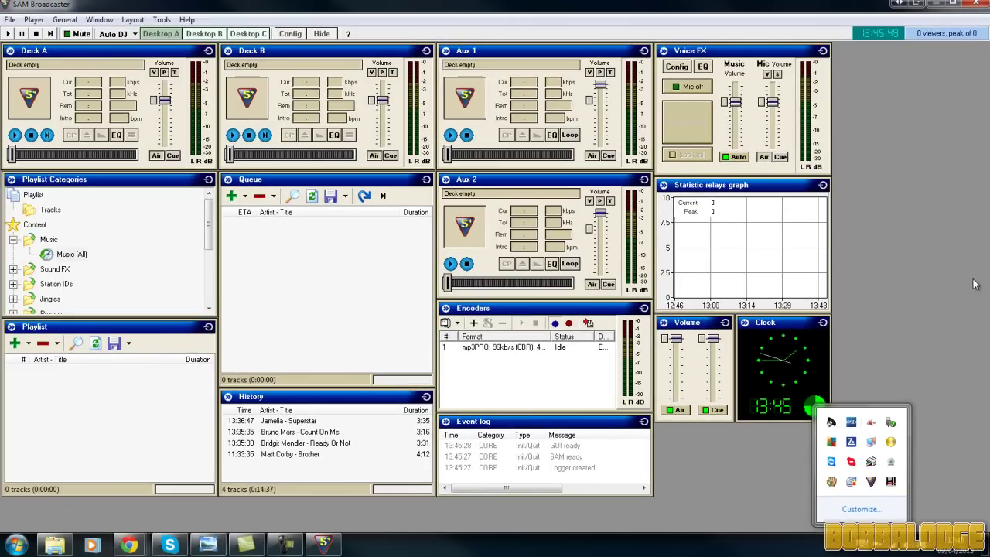
click(773, 507)
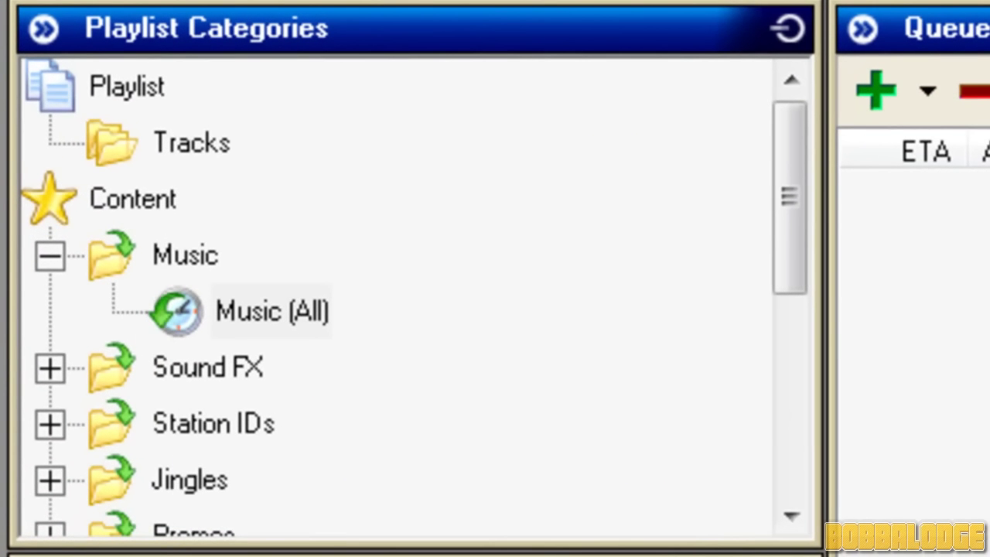
- Load the Music (All) category's 126 tracks into the playlist
click(164, 265)
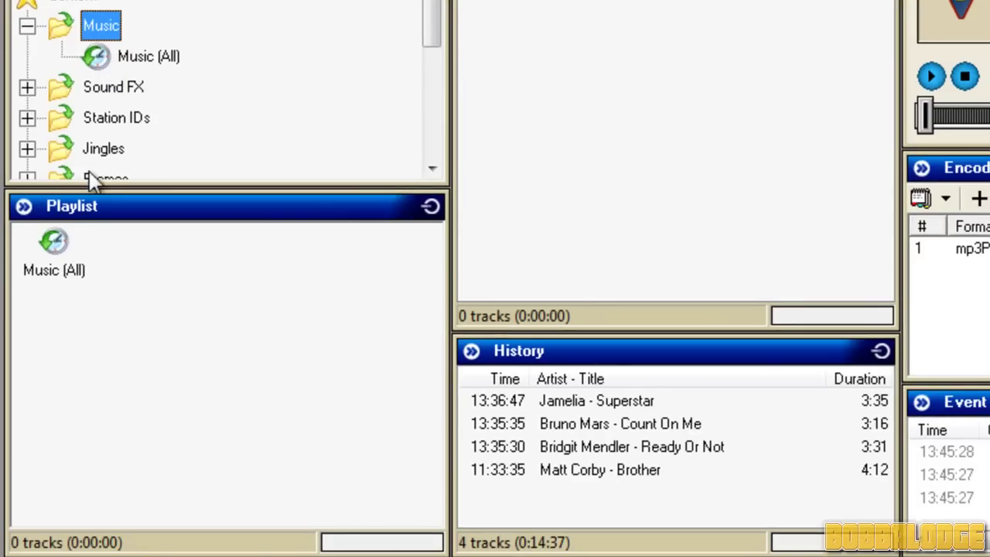
double_click(52, 258)
click(52, 257)
key(Escape)
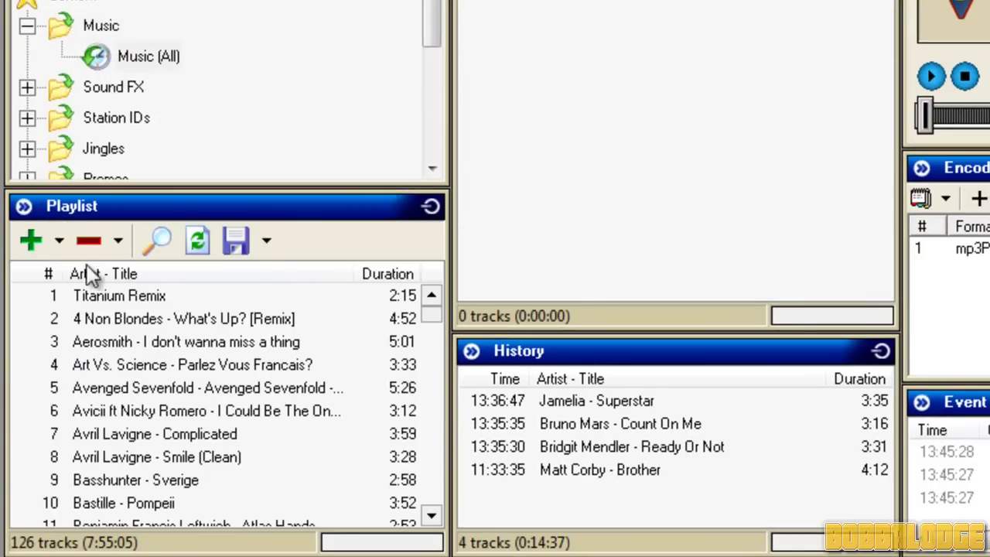
mouse_move(430, 319)
mouse_down()
mouse_move(437, 505)
mouse_move(436, 323)
mouse_up()
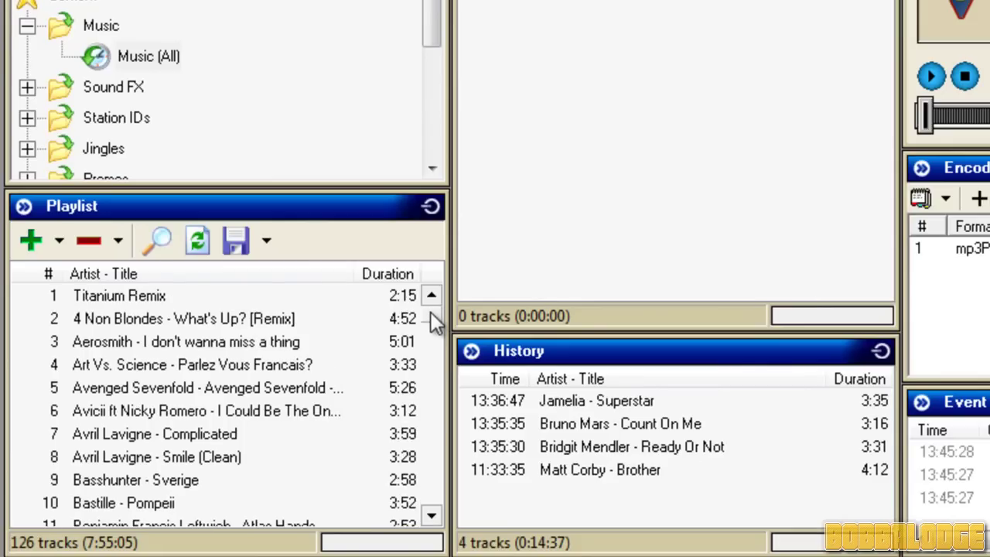
- In the add-files dialog, browse to the Music library's 2013 folder
click(56, 246)
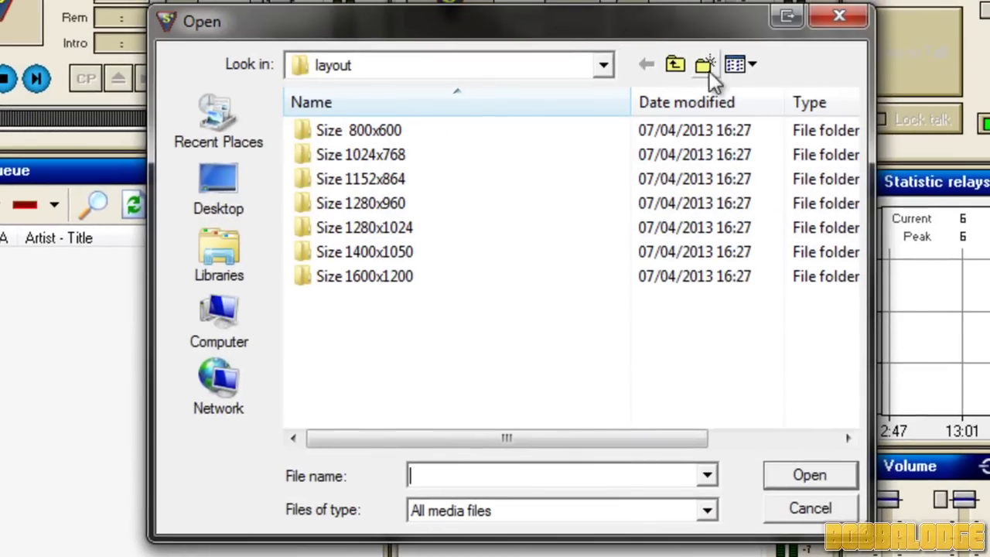
click(221, 278)
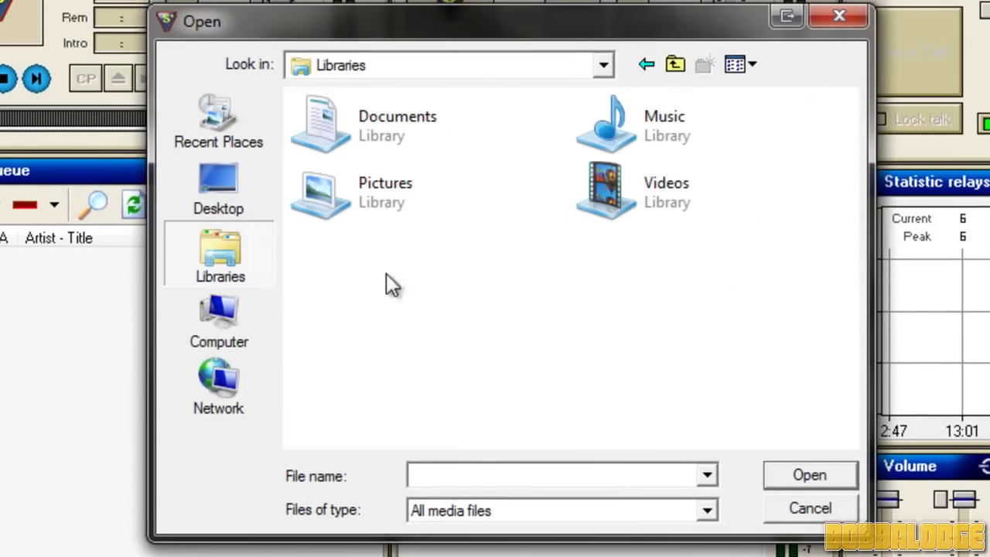
click(244, 348)
double_click(453, 160)
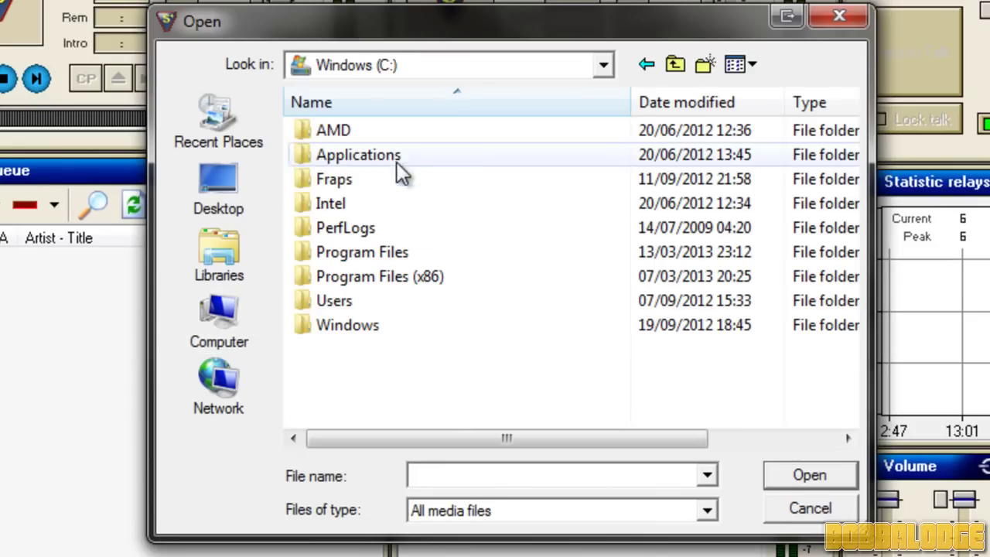
click(228, 260)
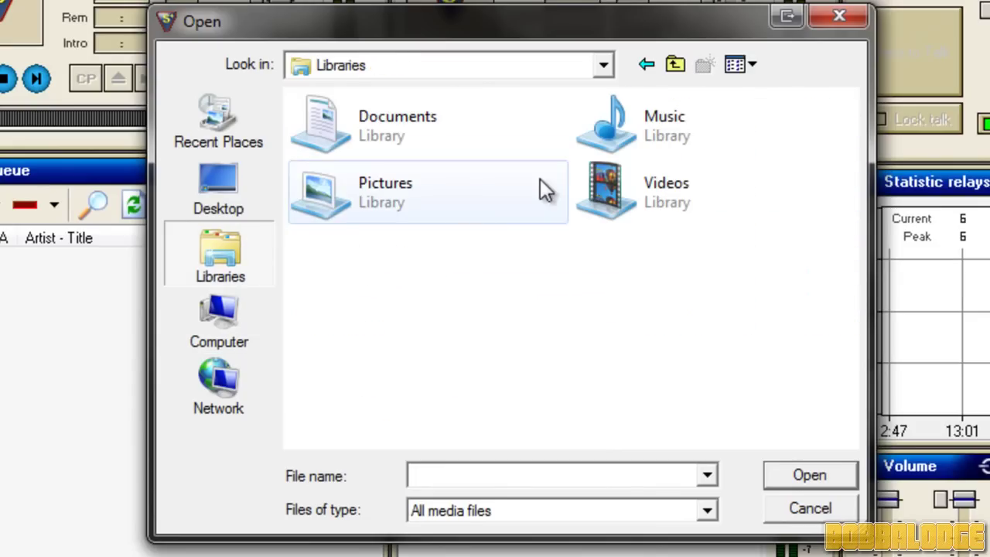
double_click(633, 133)
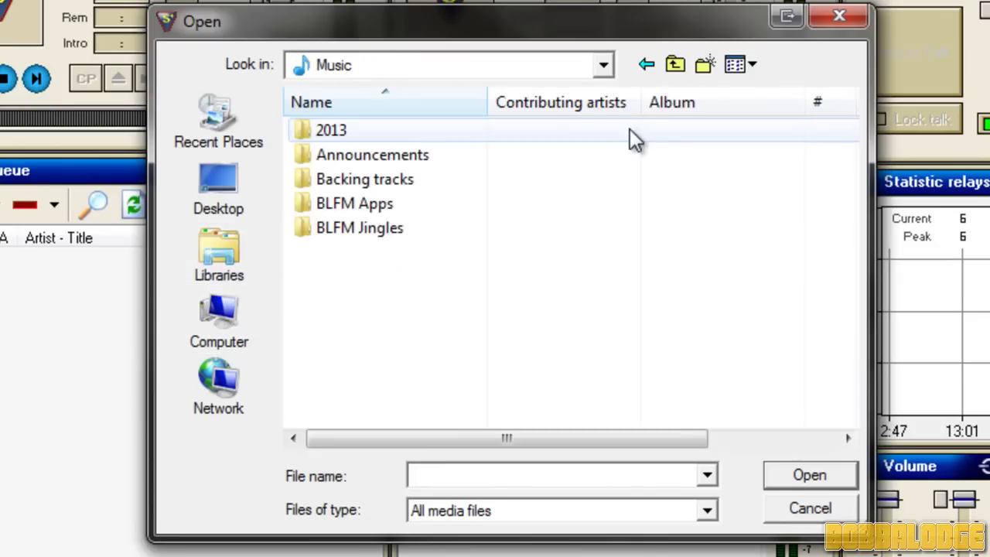
double_click(390, 133)
- Try selecting 2013 tracks, ending with only Benjamin Francis Leftwich selected
click(735, 228)
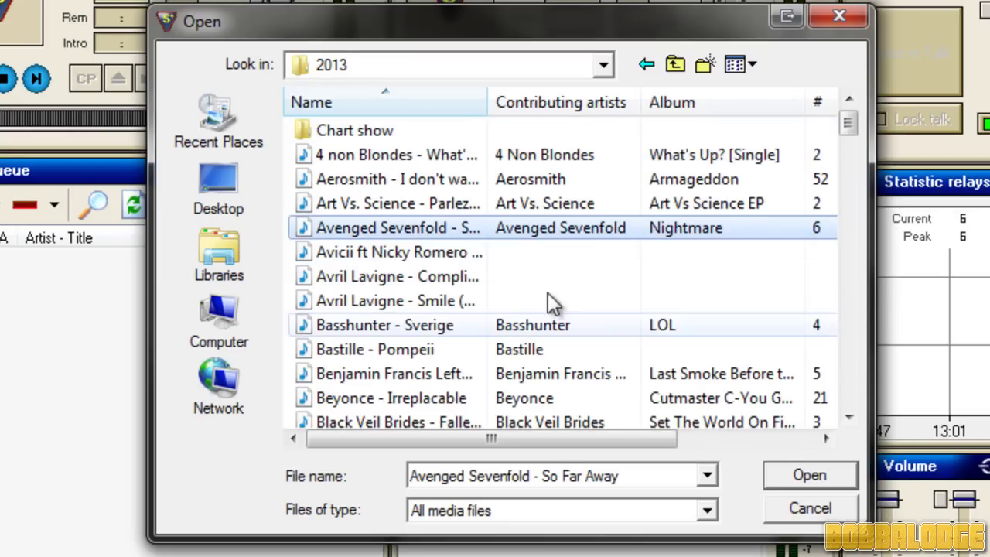
mouse_move(849, 122)
mouse_down()
mouse_move(851, 267)
mouse_move(849, 123)
mouse_up()
click(425, 252)
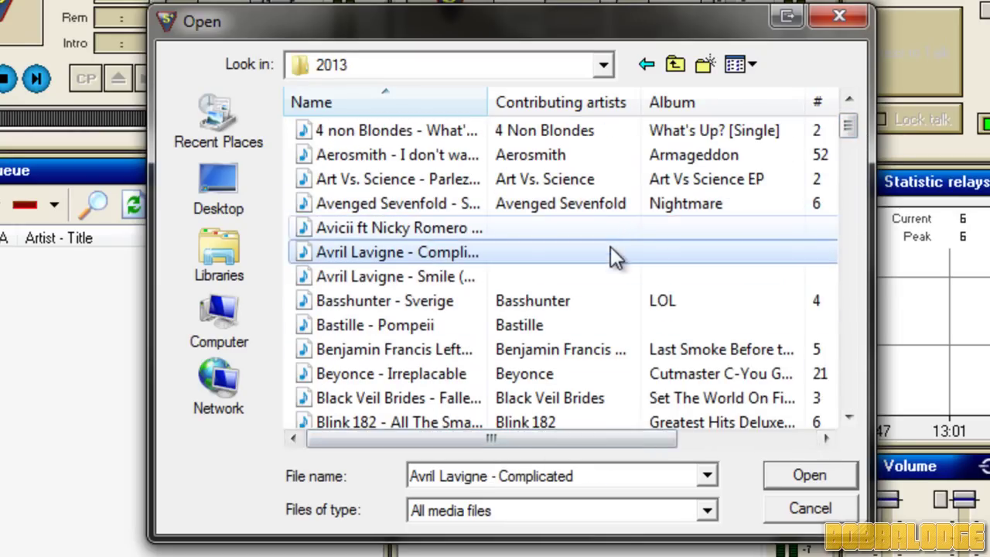
click(431, 180)
shift+click(442, 325)
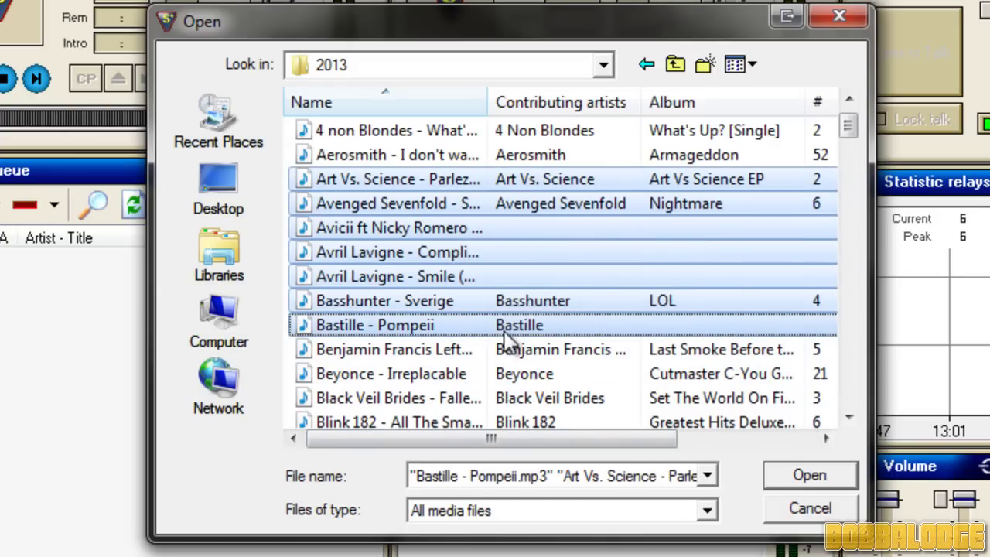
click(444, 349)
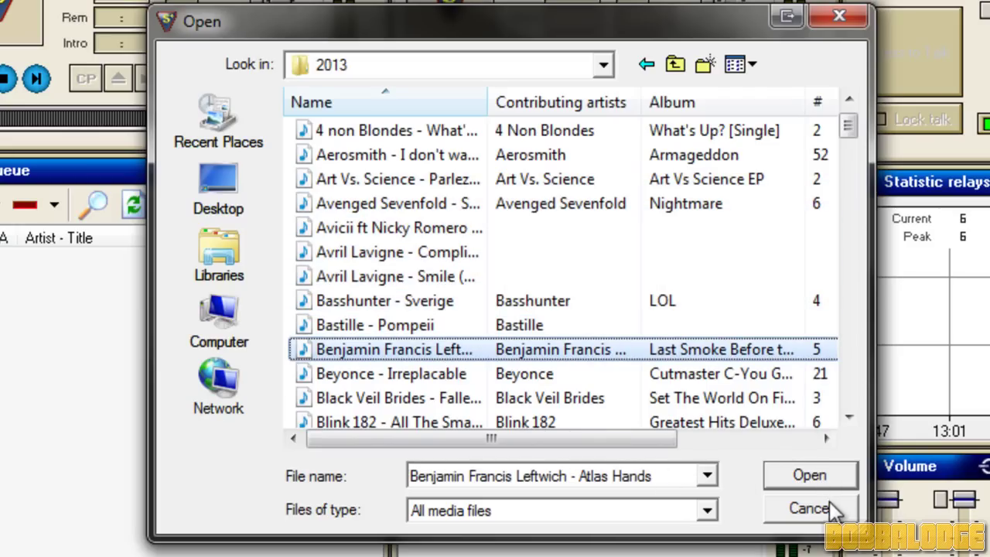
- Cancel the file dialog and select Titanium Remix and Avenged Sevenfold in the playlist
click(810, 509)
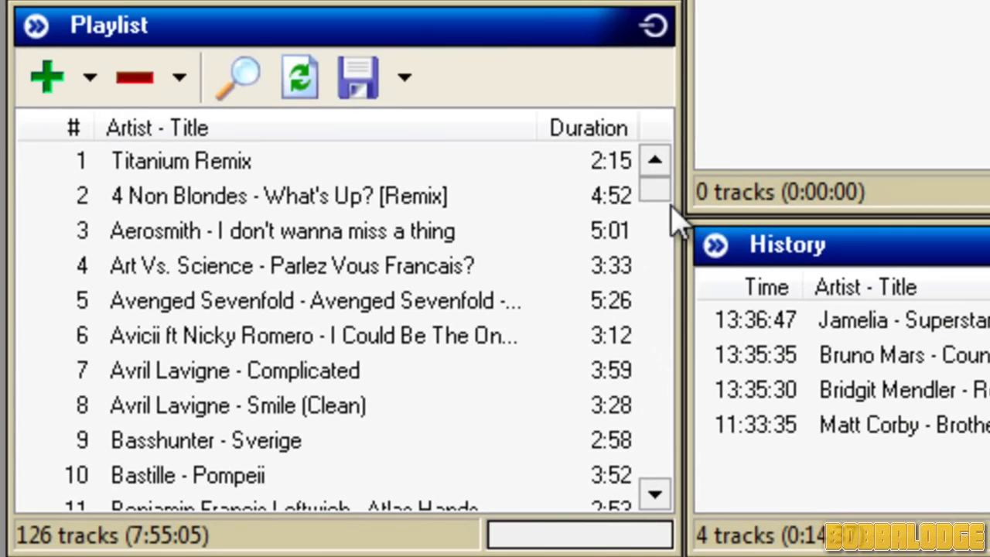
drag(660, 199, 659, 137)
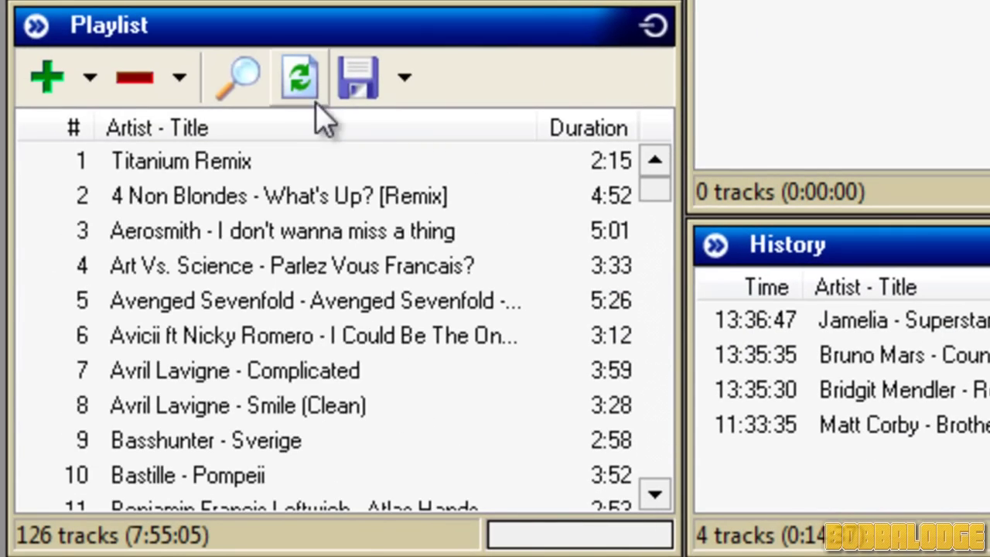
drag(663, 187, 670, 157)
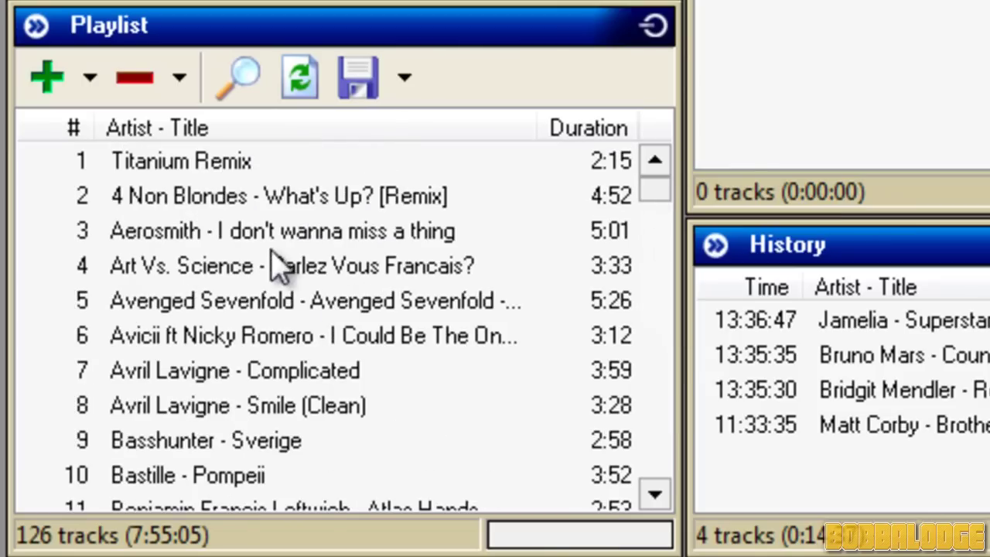
click(196, 165)
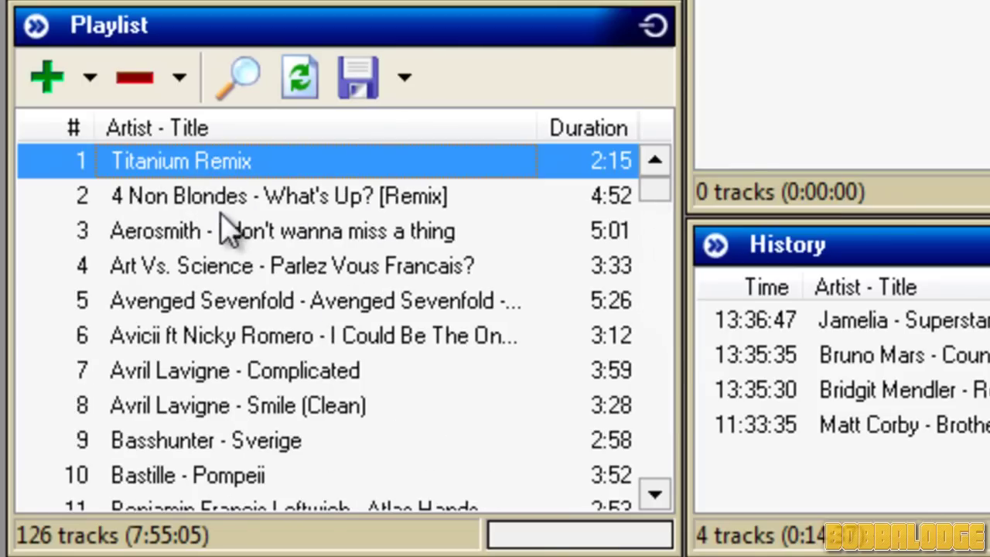
click(270, 308)
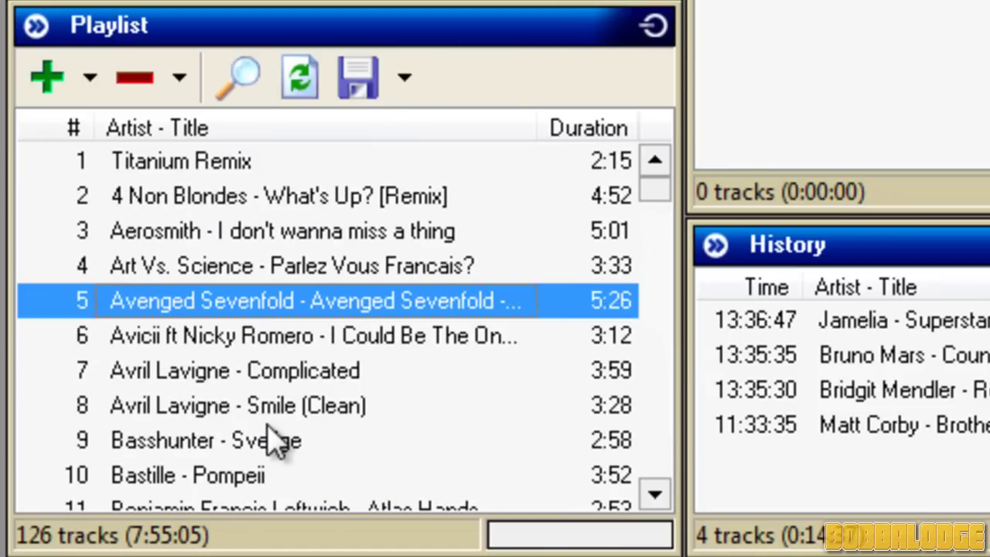
click(212, 161)
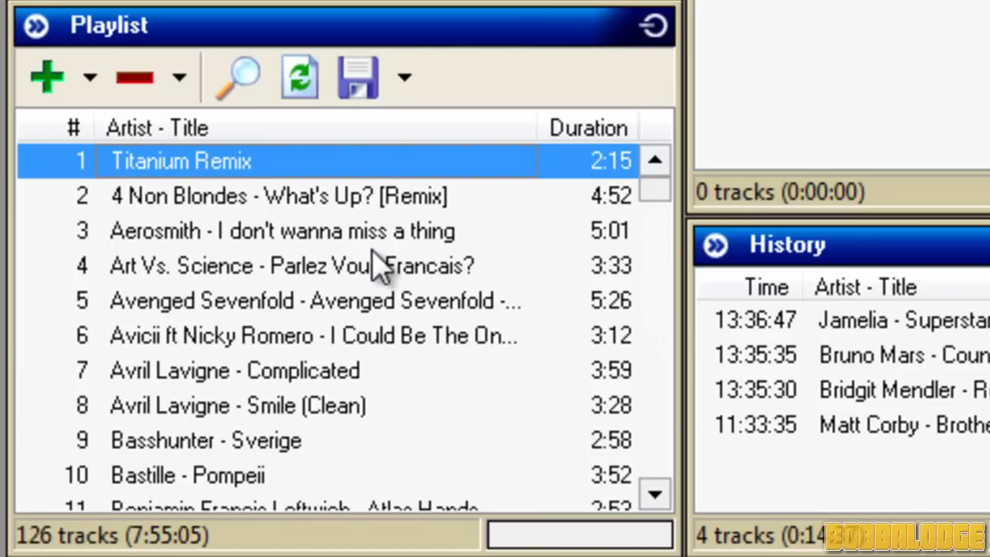
click(456, 310)
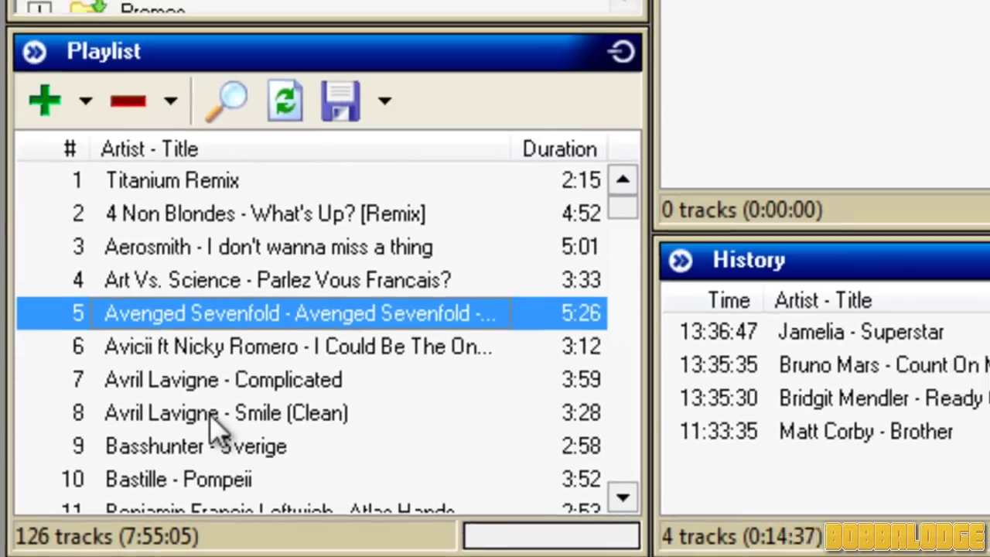
- Queue Avril Lavigne - Smile (Clean), then Bruno Mars - Count On Me
drag(225, 410, 563, 172)
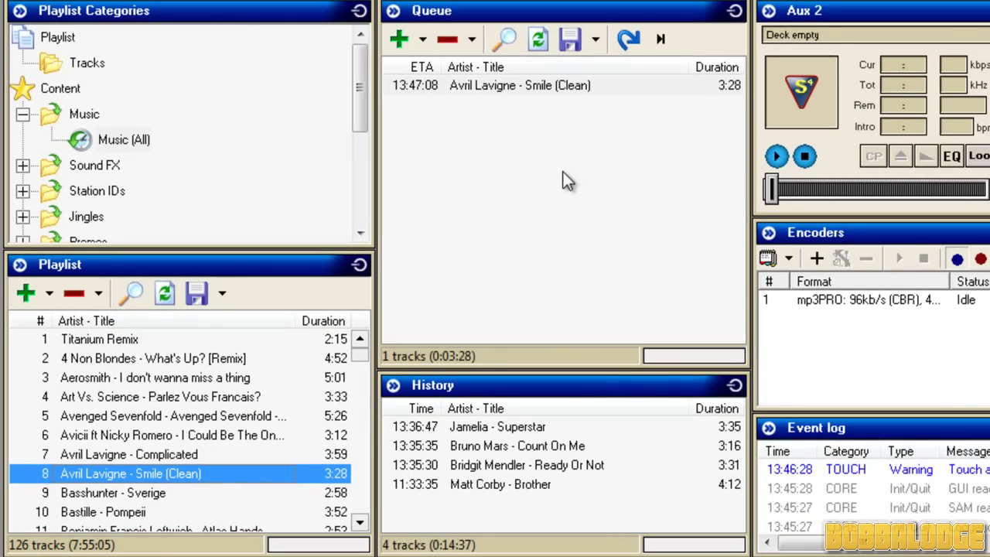
click(359, 470)
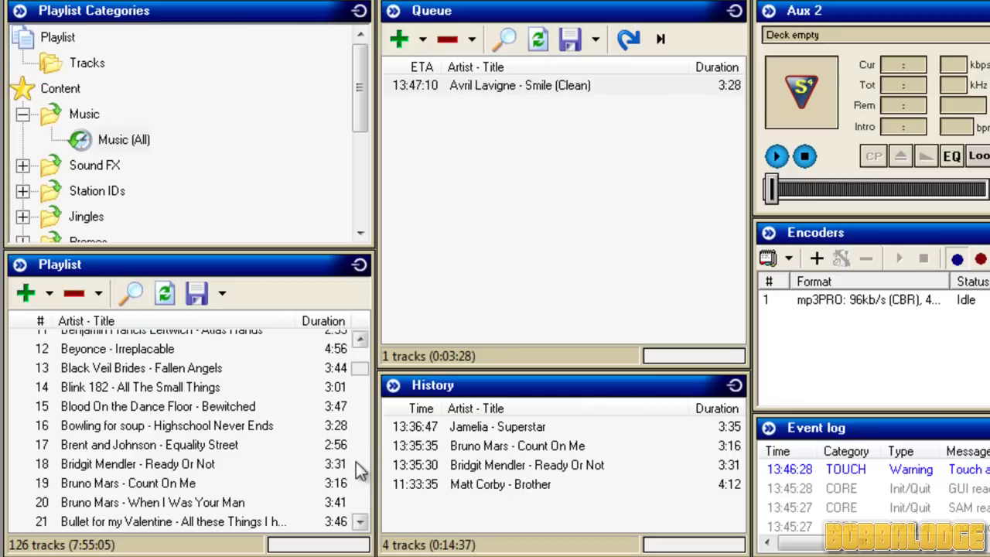
double_click(184, 486)
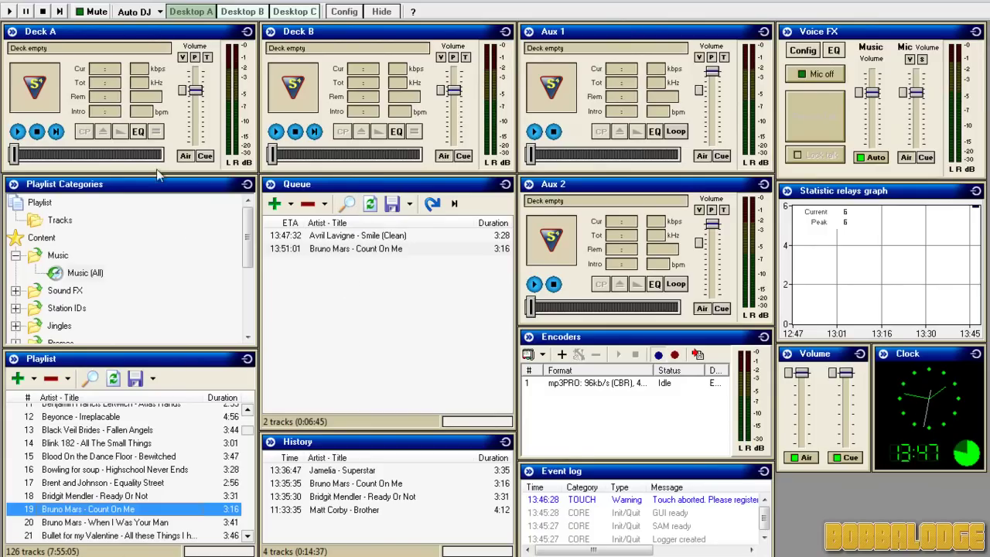
- Turn off Auto DJ and switch to Manual DJ mode
click(136, 19)
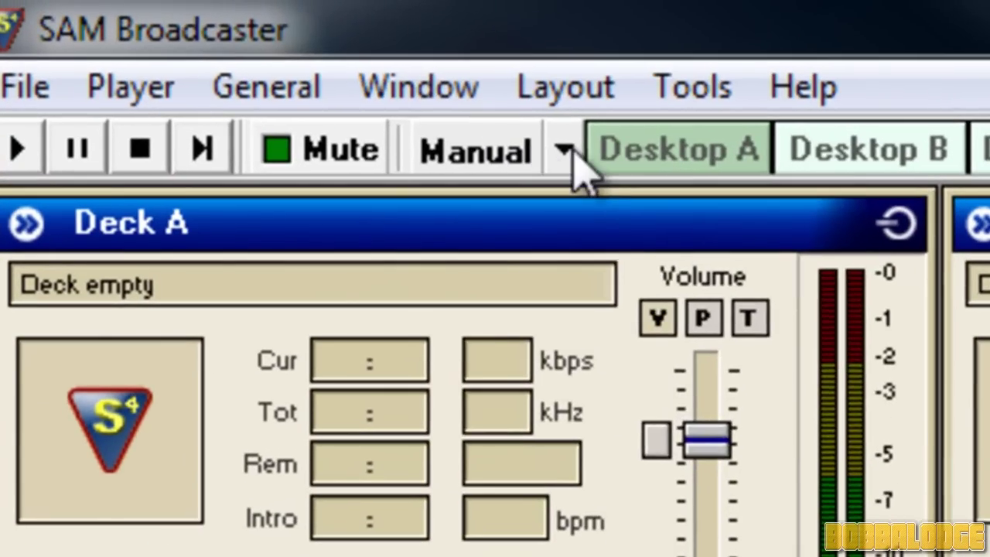
click(473, 118)
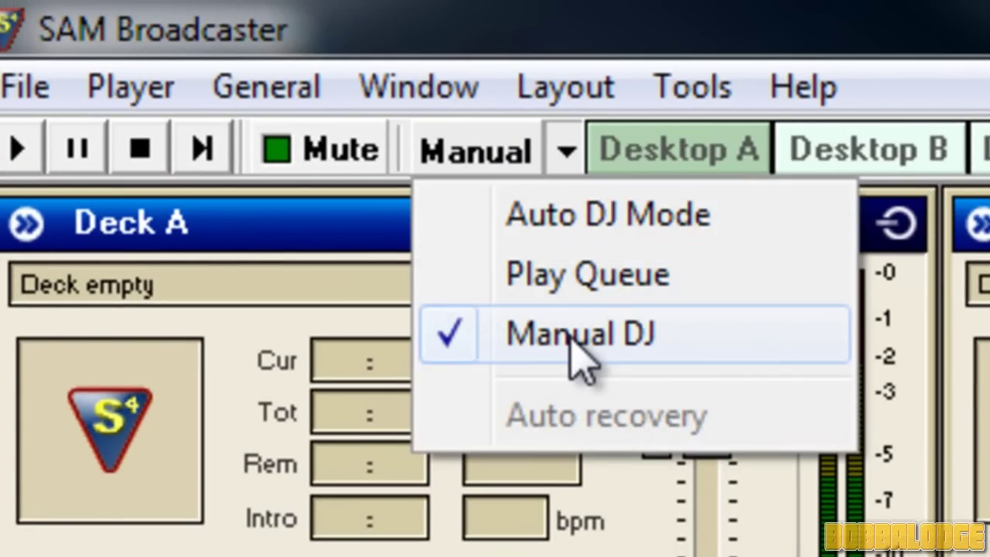
click(477, 278)
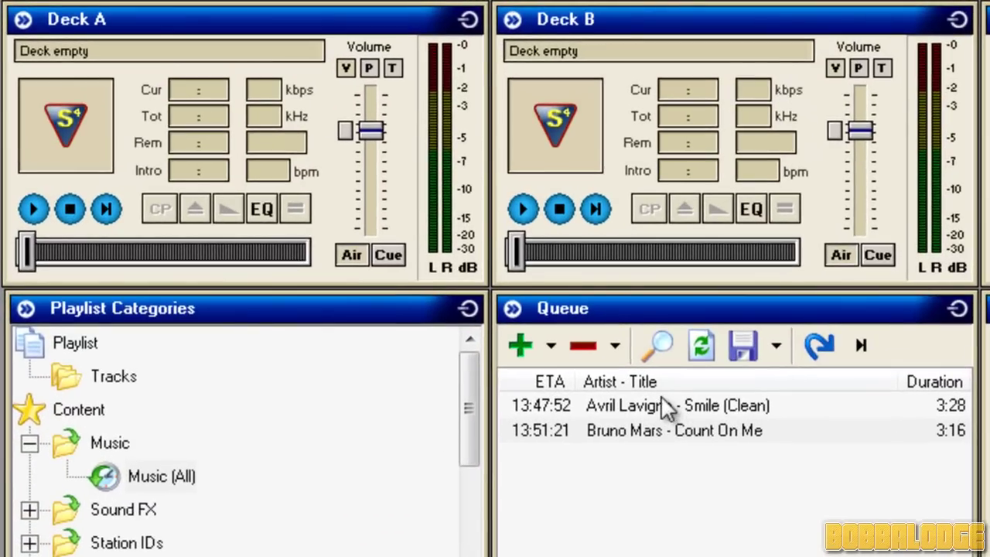
- Load Smile (Clean) onto Deck A and Count On Me onto Deck B
double_click(652, 399)
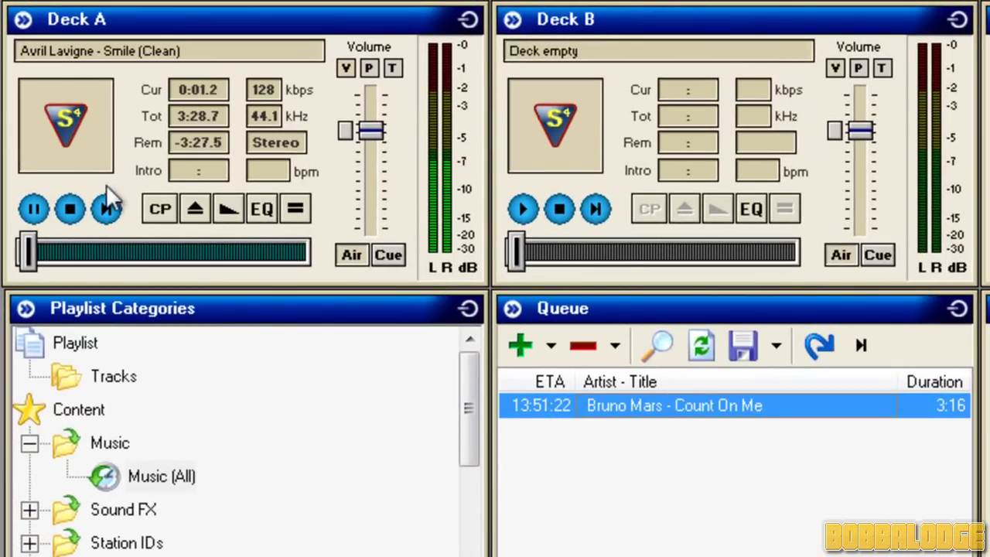
click(75, 207)
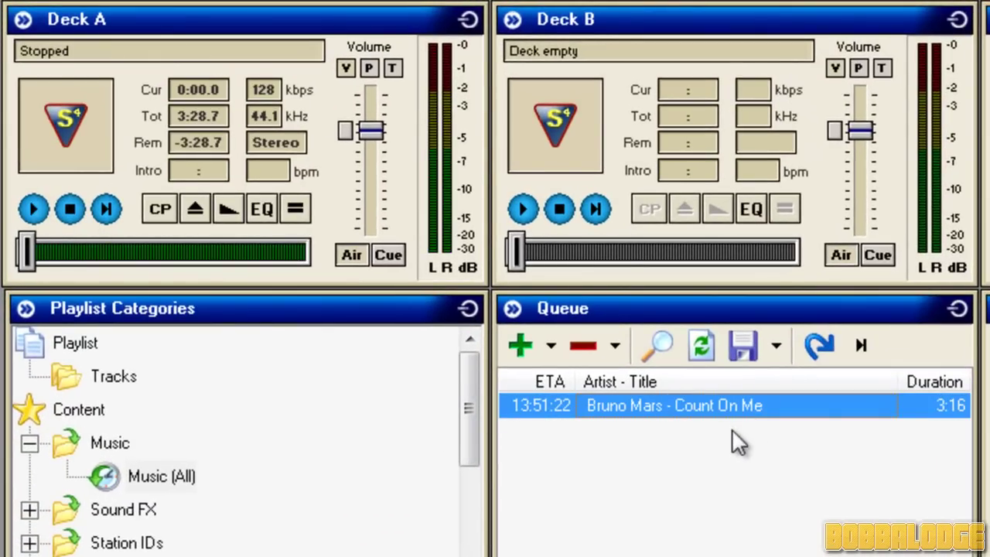
drag(669, 410, 673, 242)
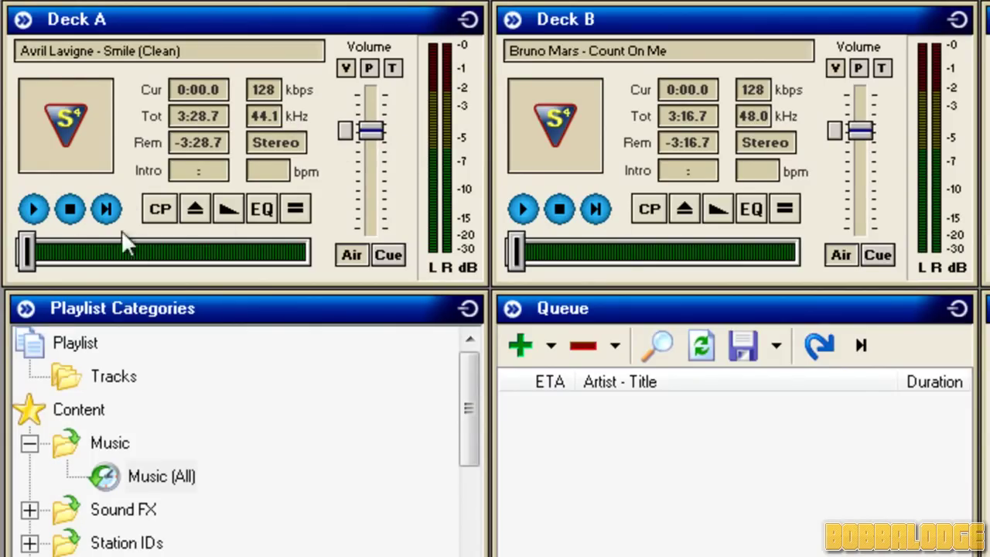
click(37, 210)
click(66, 213)
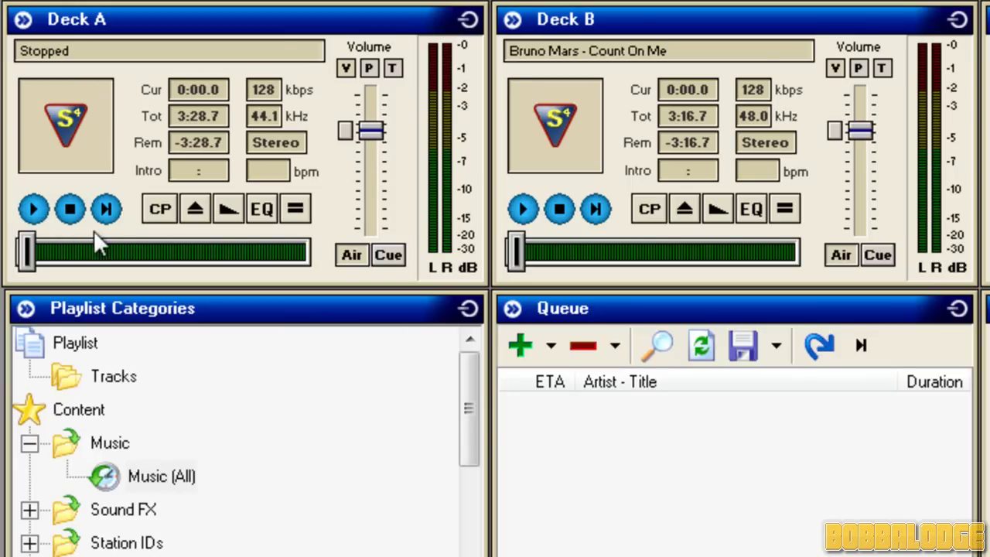
click(104, 209)
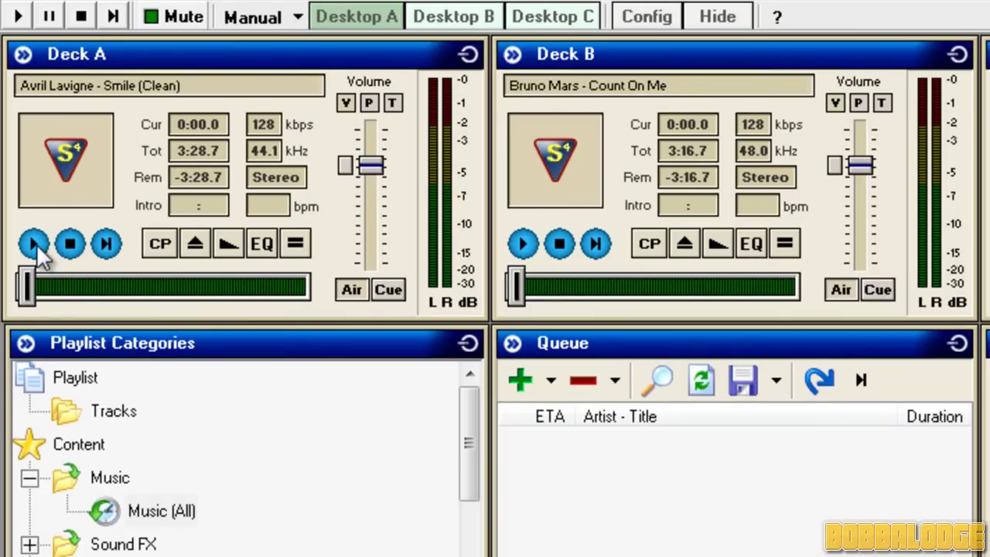
- Play and fade out Smile on Deck A, then play and stop Count On Me on Deck B
click(37, 244)
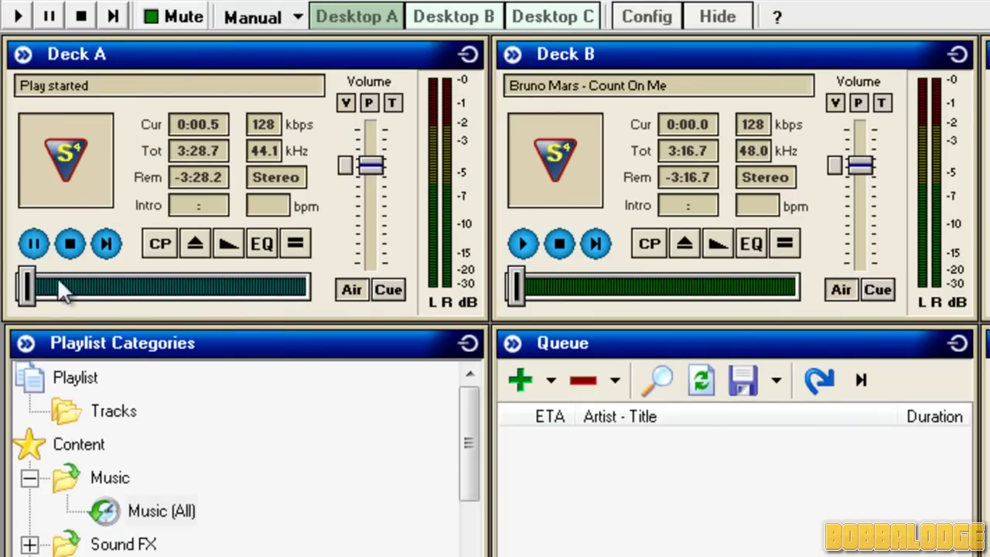
click(227, 244)
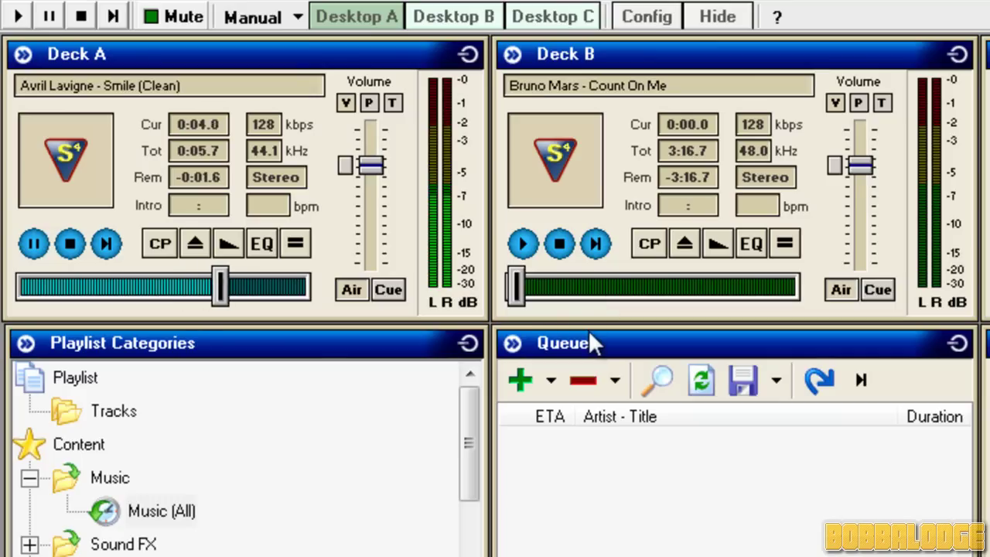
click(523, 244)
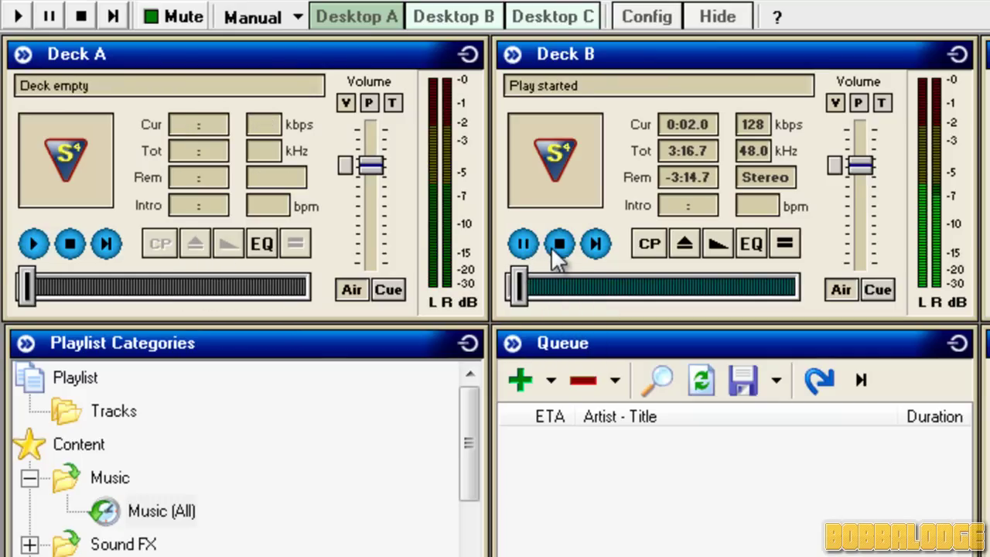
click(554, 250)
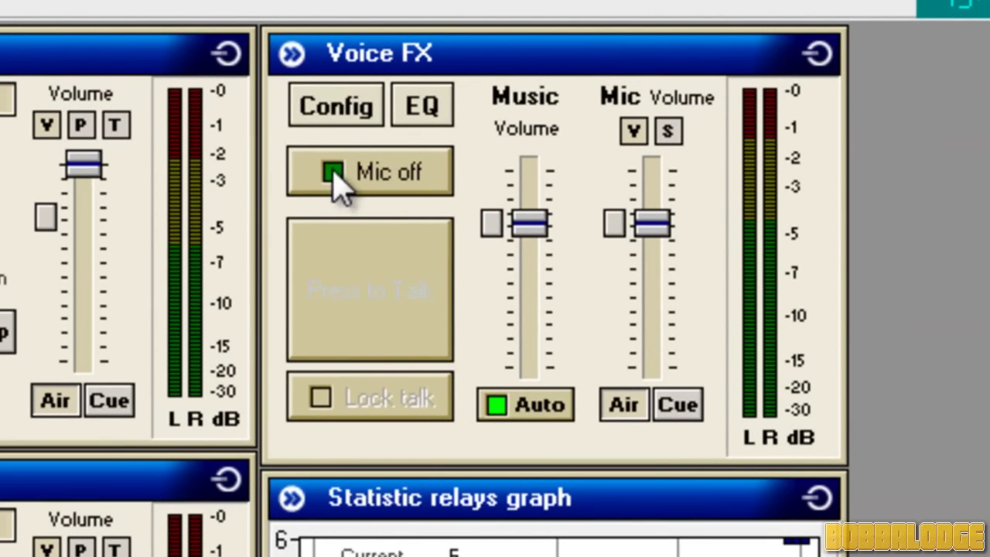
- Toggle the Voice FX mic and confirm Yeti Stereo Microphone as the recording device
click(334, 179)
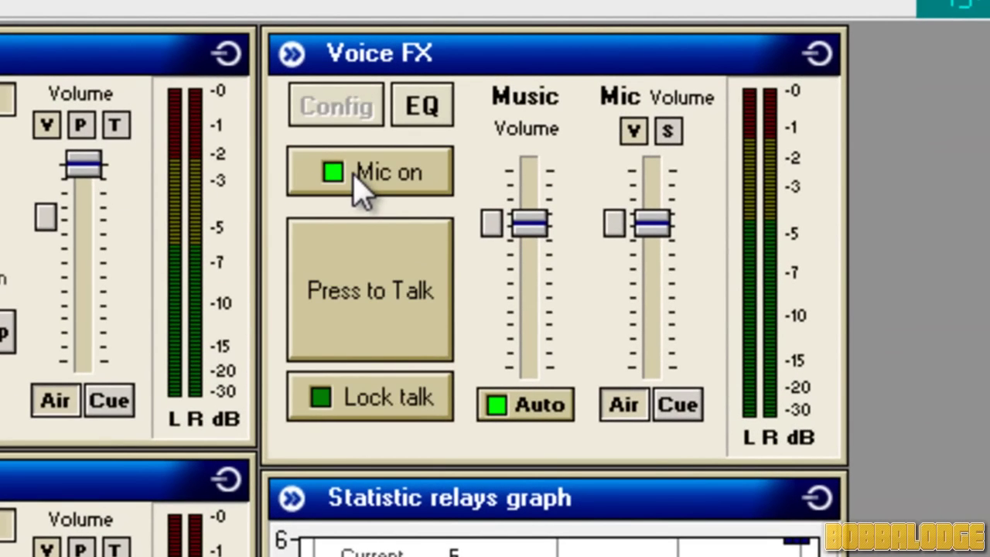
click(365, 173)
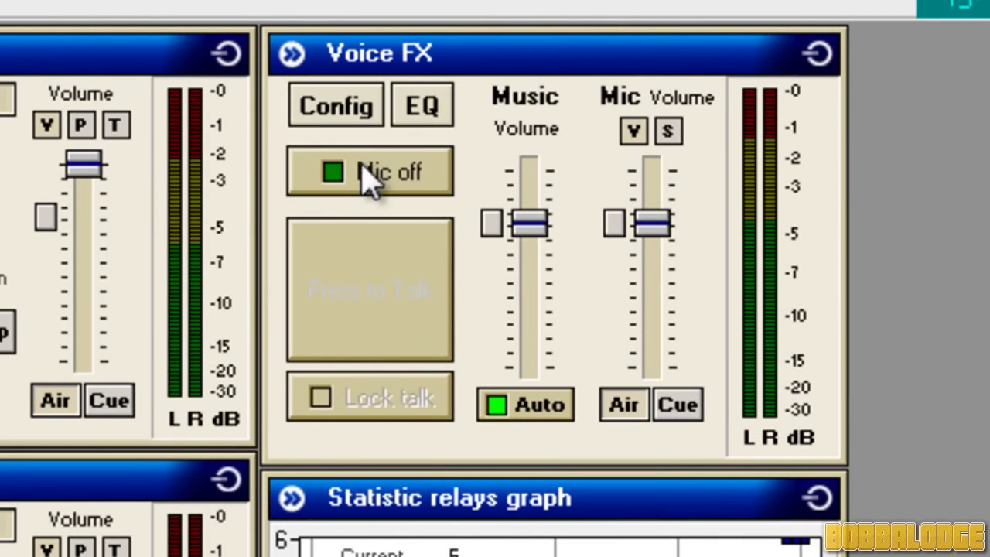
click(352, 116)
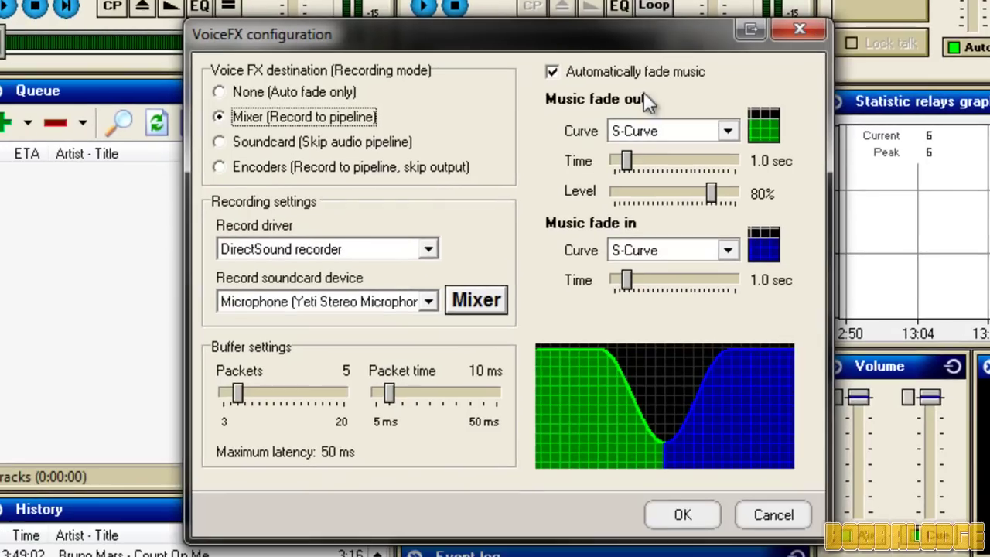
click(363, 306)
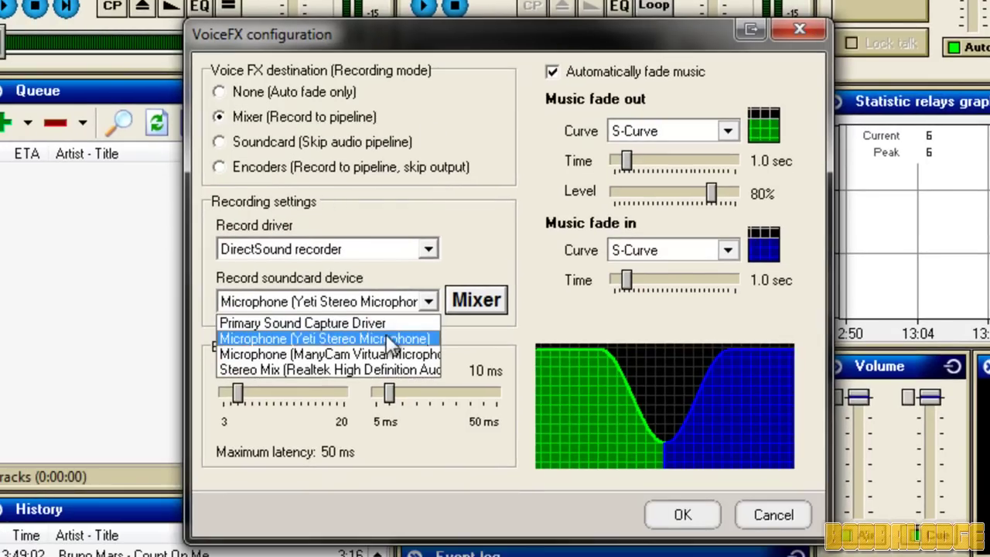
click(554, 256)
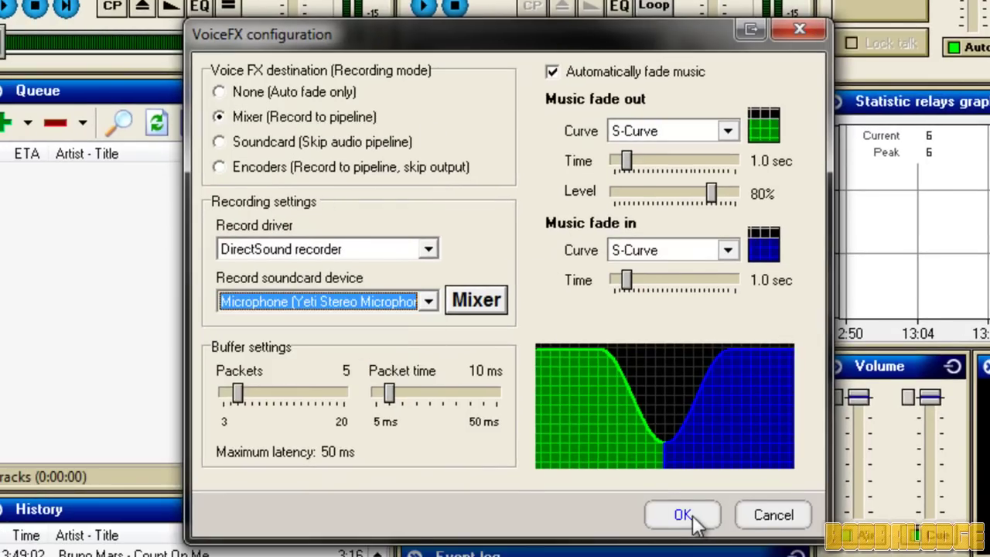
click(693, 517)
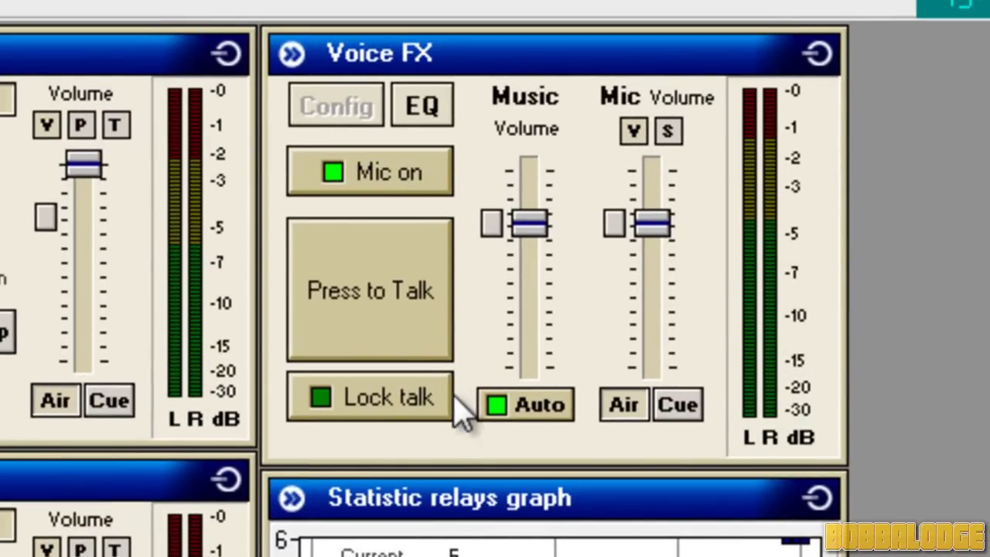
- Test Press to Talk and Lock talk over the music, then restore the music level
click(398, 348)
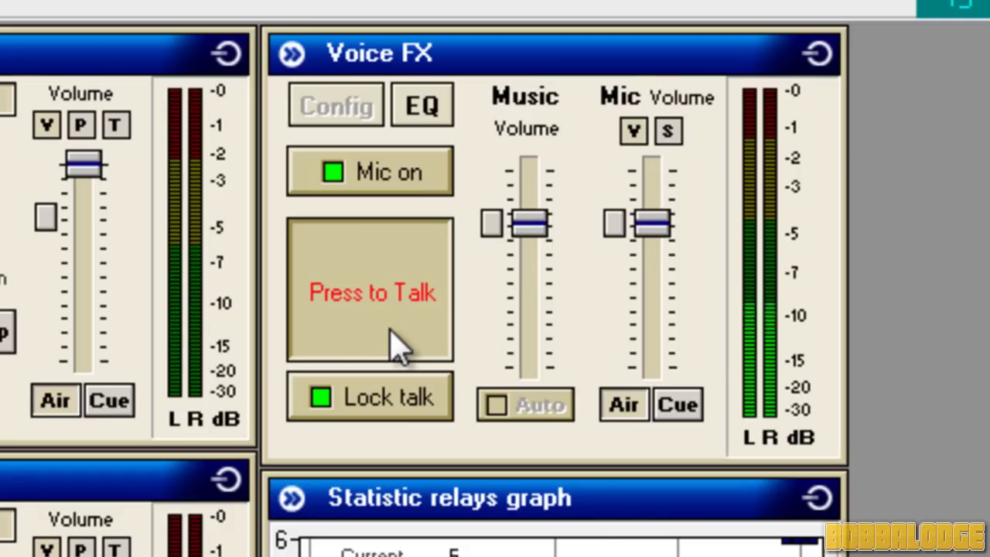
click(392, 346)
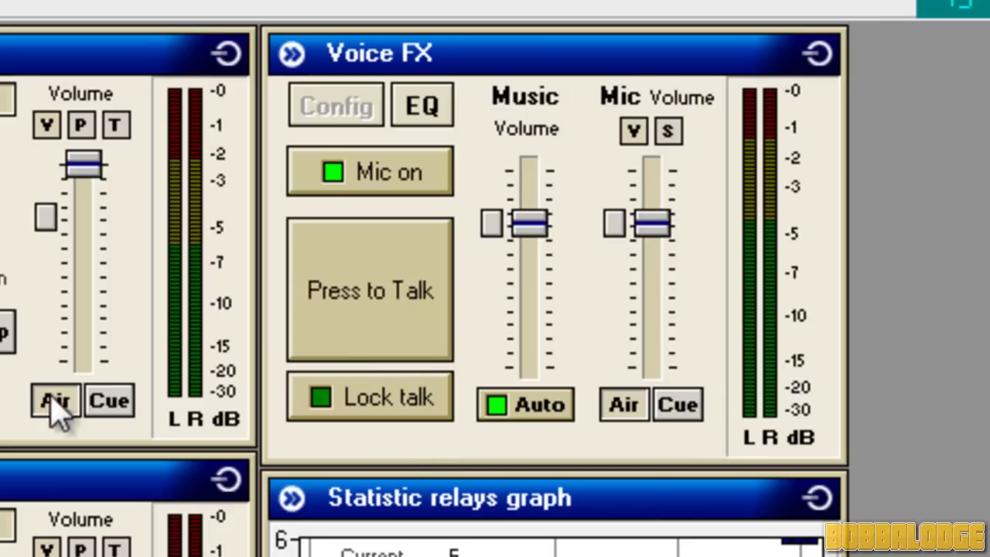
click(410, 410)
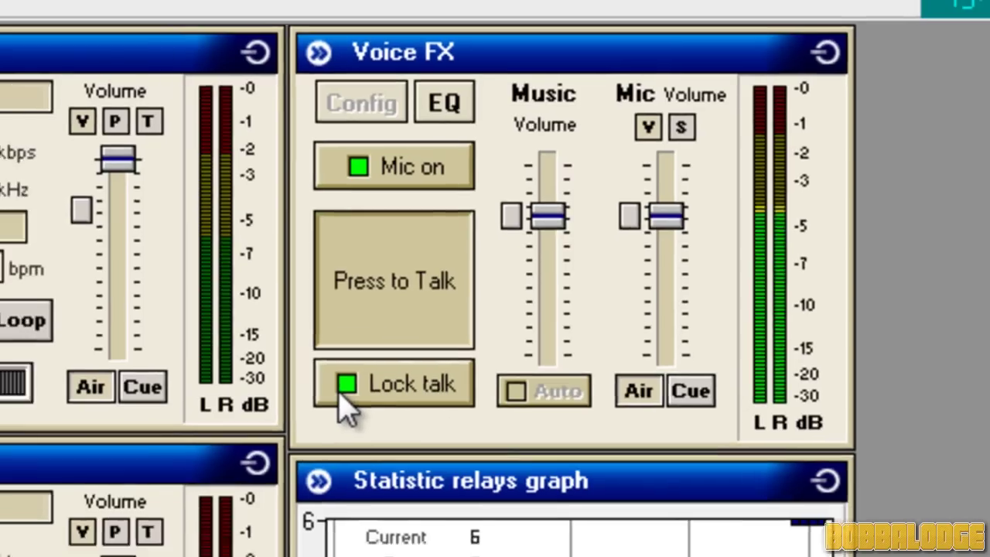
click(317, 414)
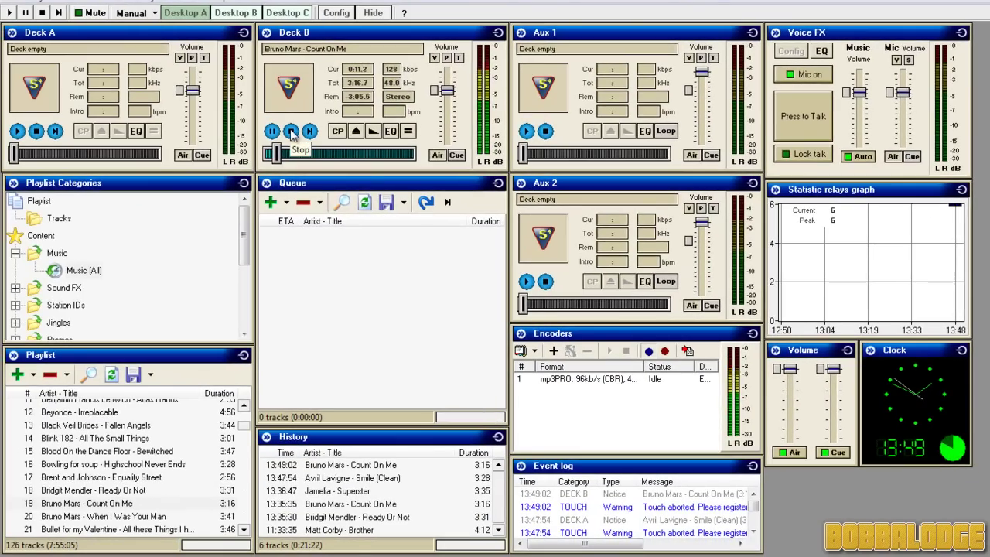
- Stop Count On Me on Deck B and toggle its Air output off and on
click(292, 132)
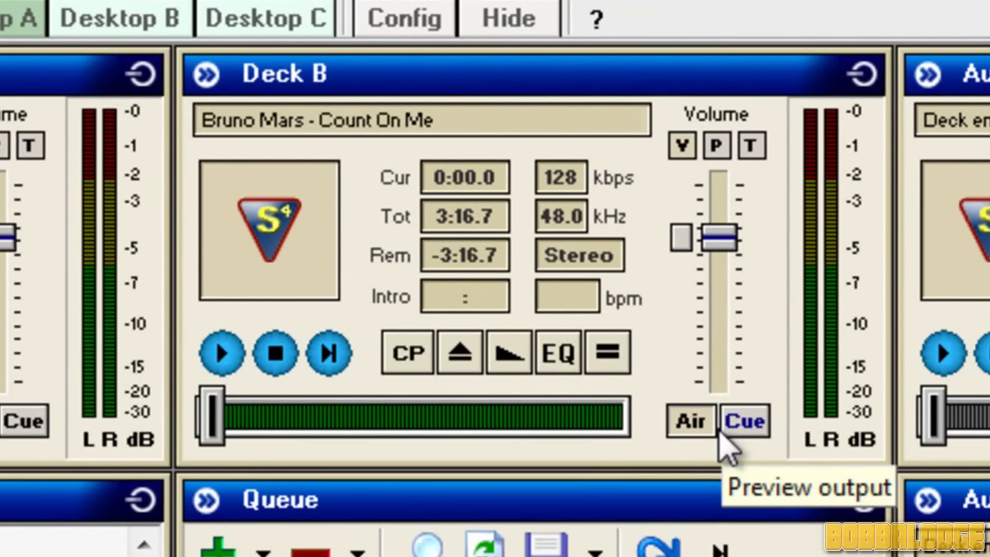
click(699, 424)
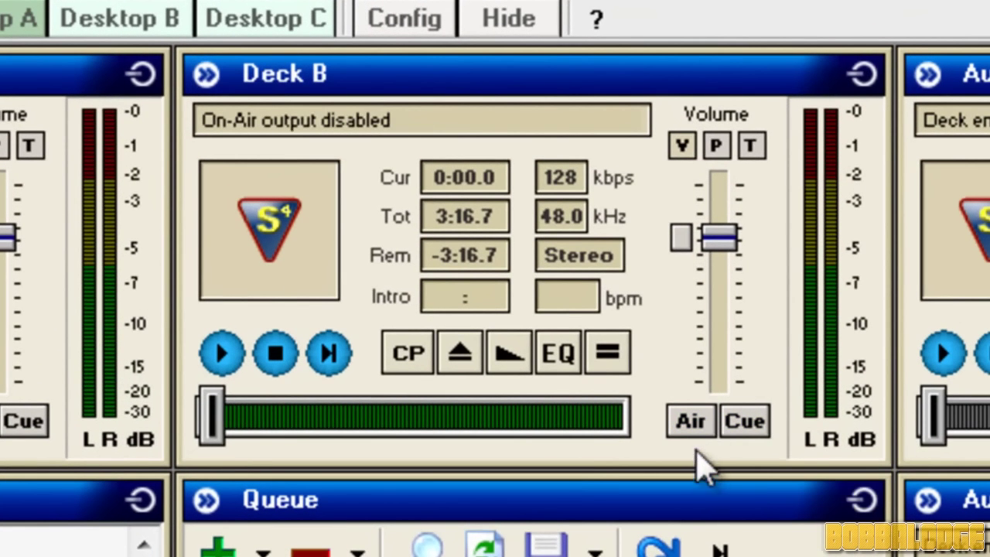
click(696, 425)
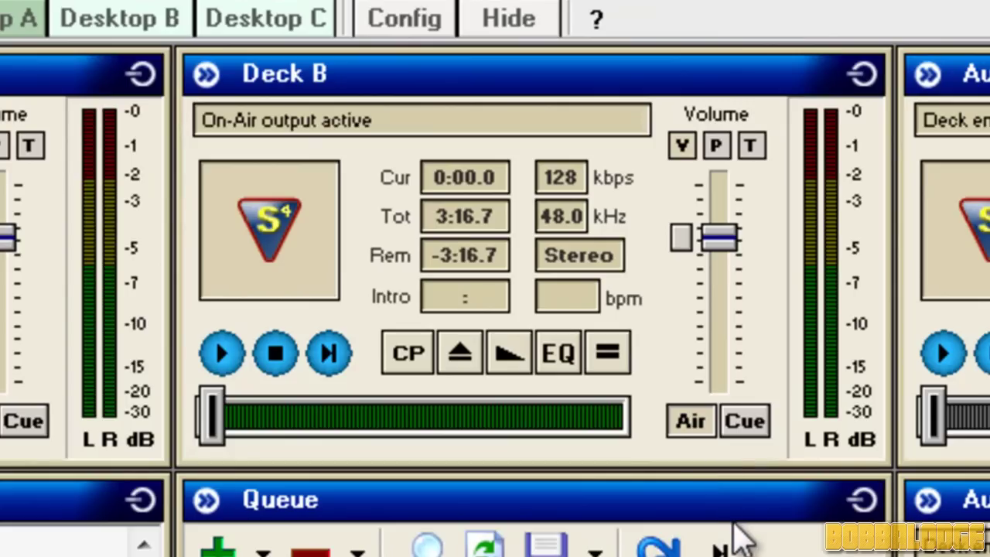
- Cycle Deck B's fader through pitch and tempo, returning it to volume
click(750, 146)
click(717, 146)
click(682, 146)
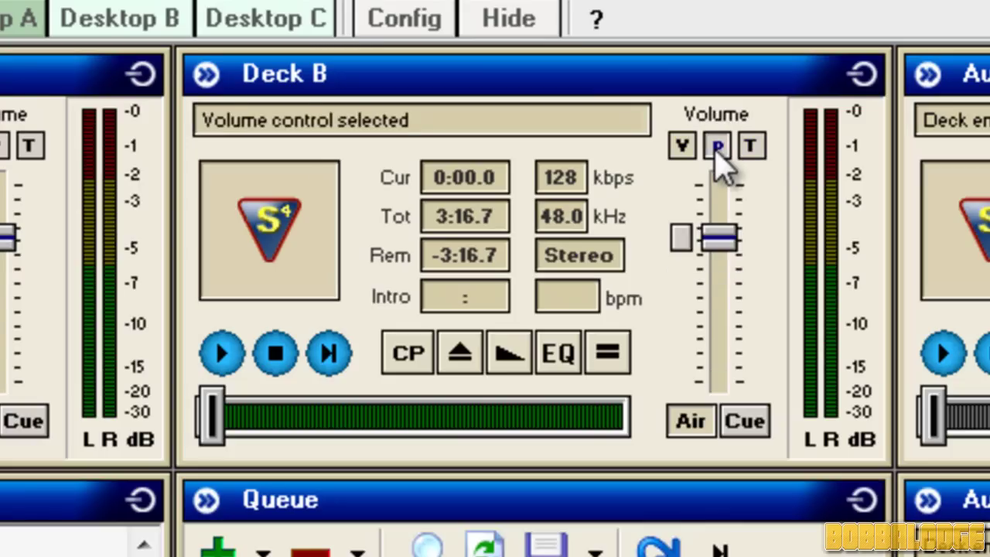
click(717, 146)
click(749, 146)
click(682, 146)
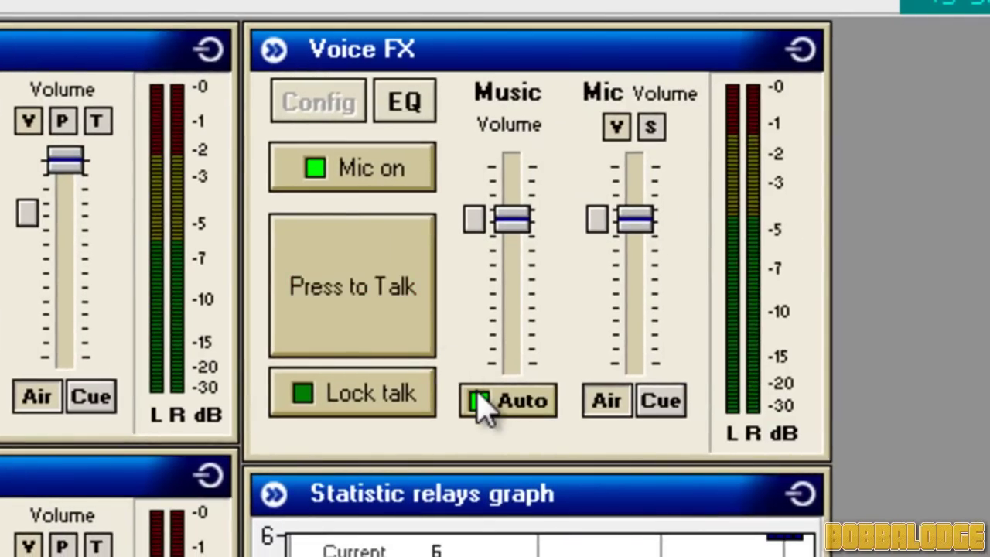
- Play Deck B, test Lock talk, stop the track, and enable Auto music fade
click(526, 403)
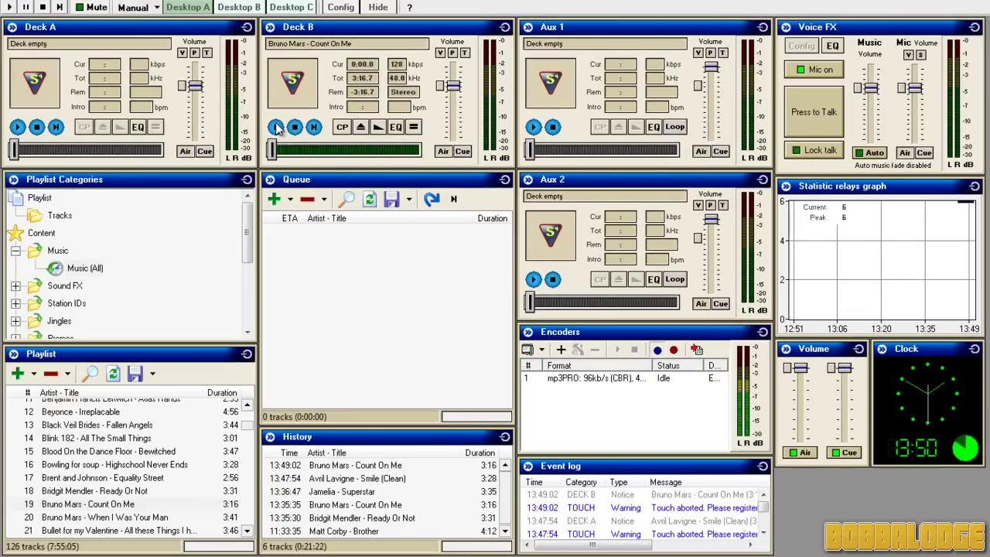
click(276, 126)
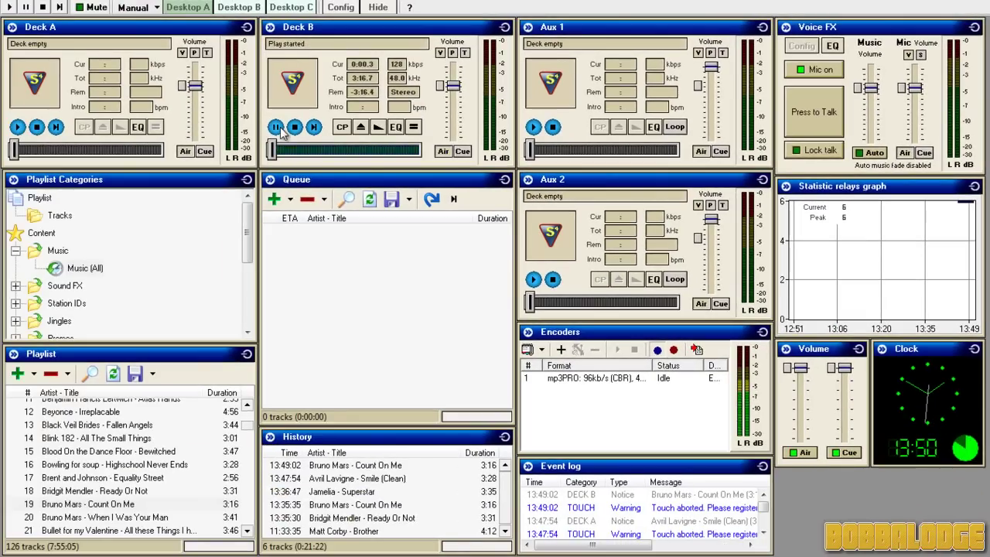
click(822, 152)
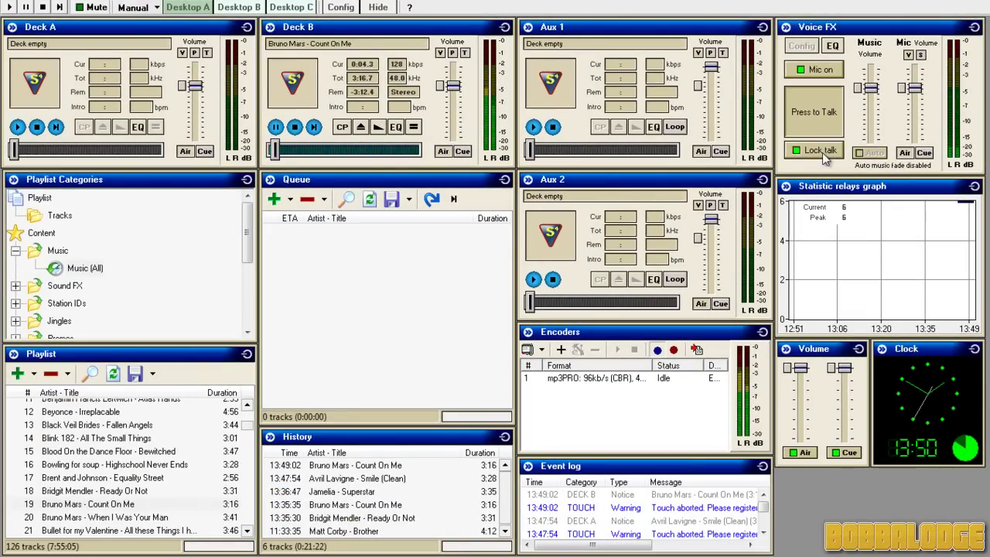
click(820, 152)
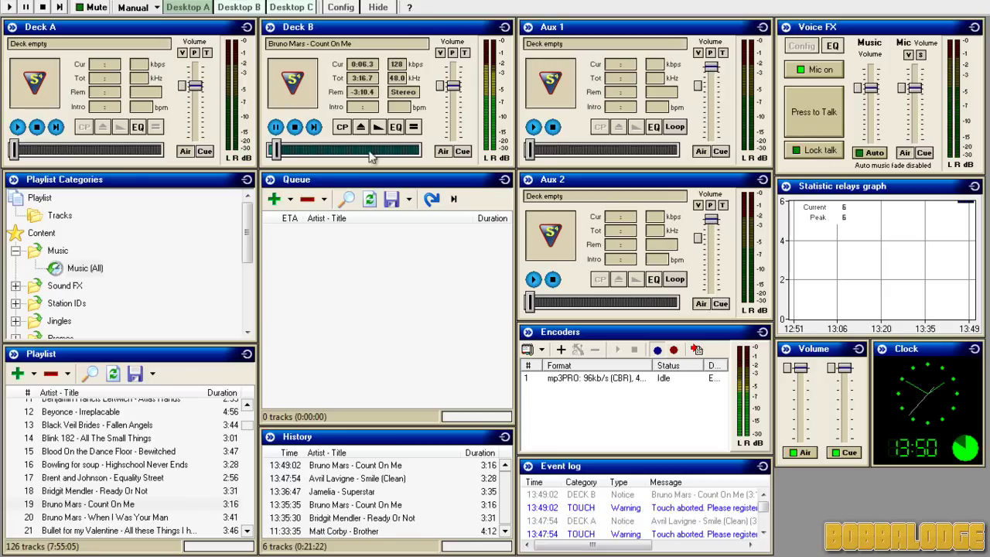
click(294, 128)
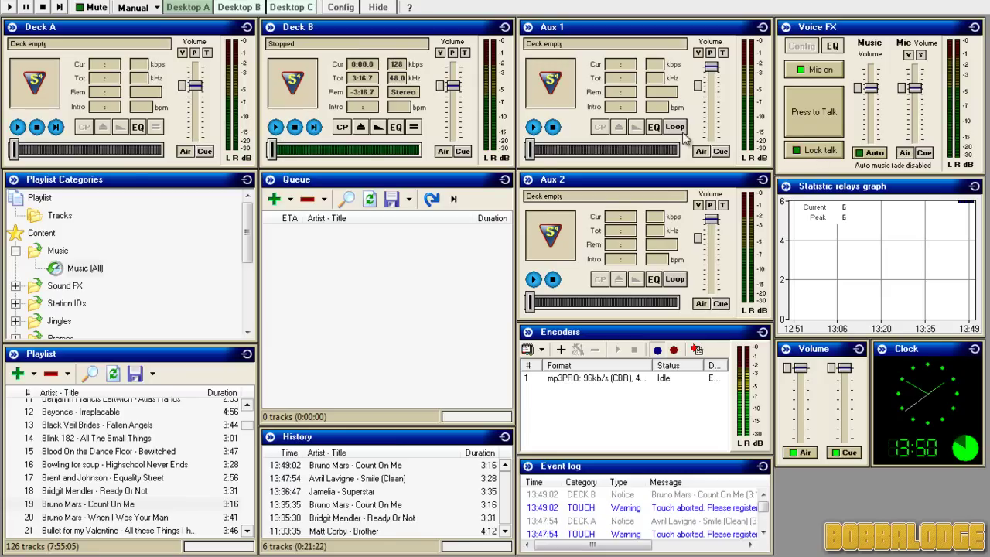
click(885, 154)
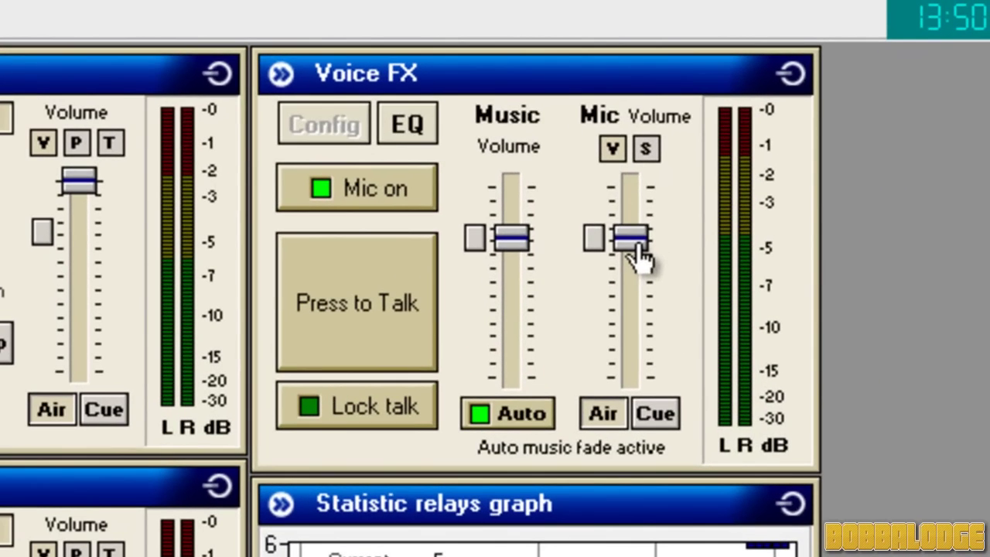
- Raise the Voice FX mic volume to +2.8 dB
mouse_move(922, 95)
drag(649, 259, 652, 194)
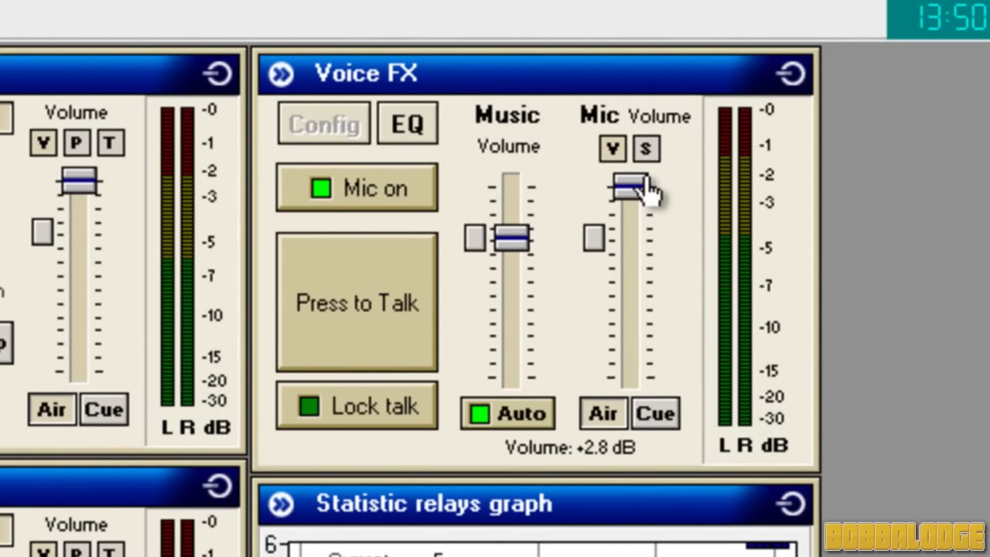
click(636, 158)
click(635, 158)
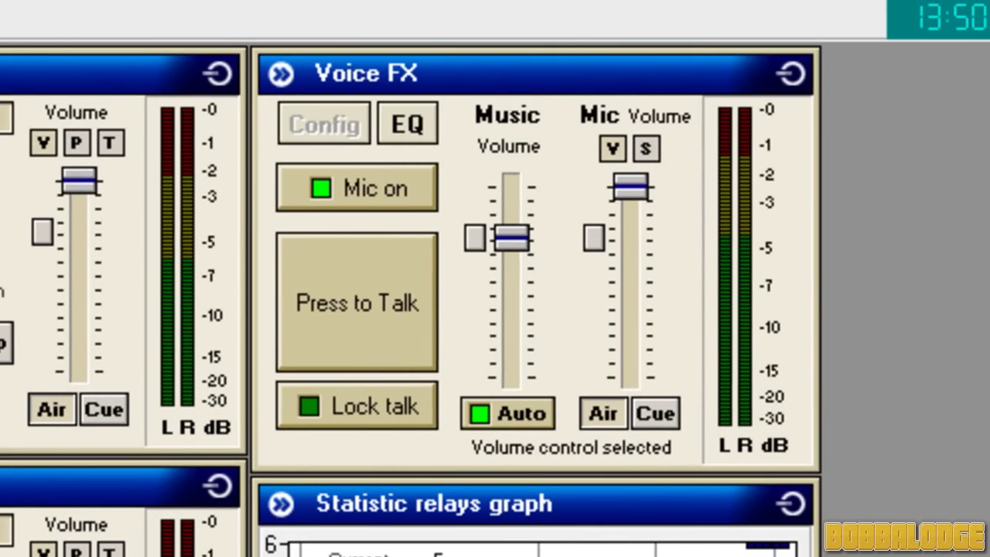
- Push mic speed to +12.0, test talking, then reset speed to 0.0 and fader to volume
click(646, 148)
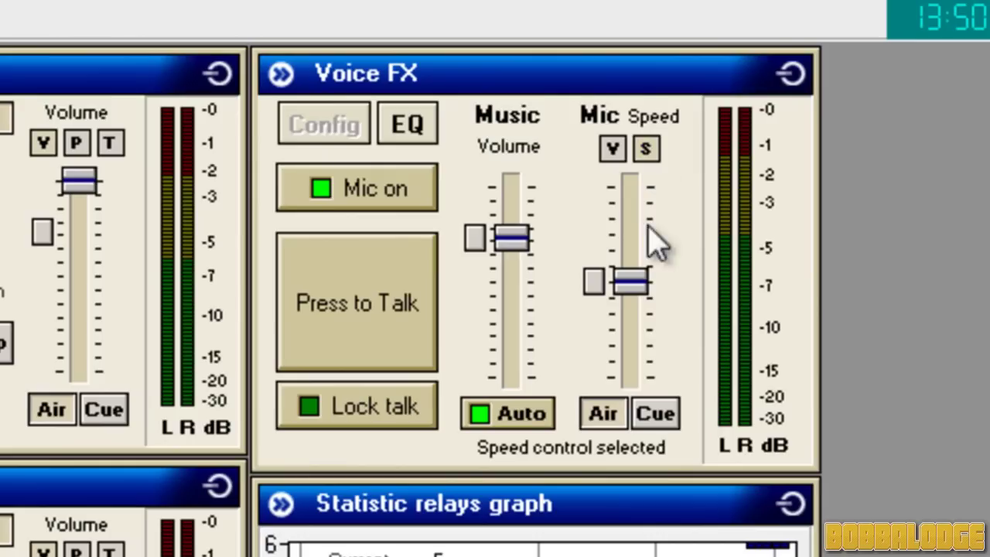
drag(632, 285, 639, 196)
click(407, 410)
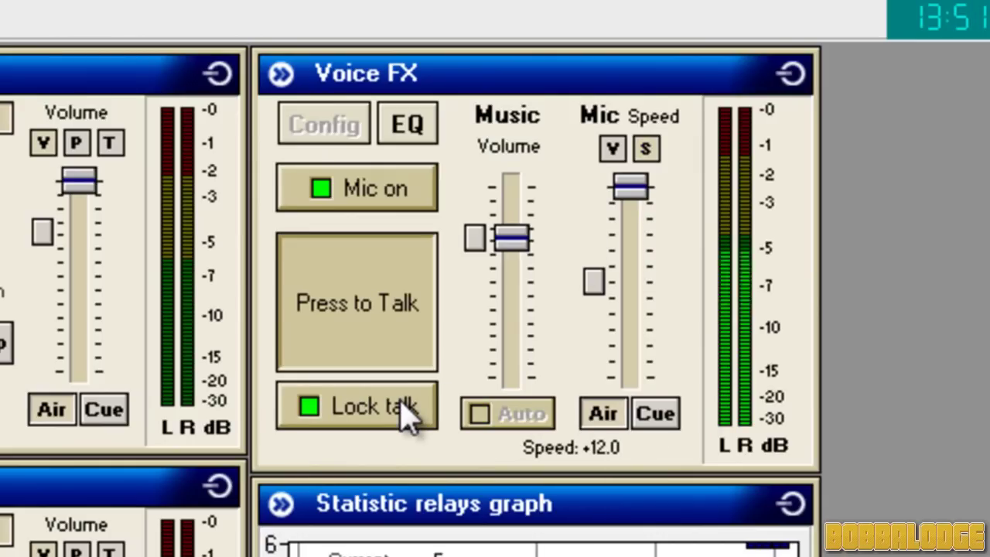
click(409, 364)
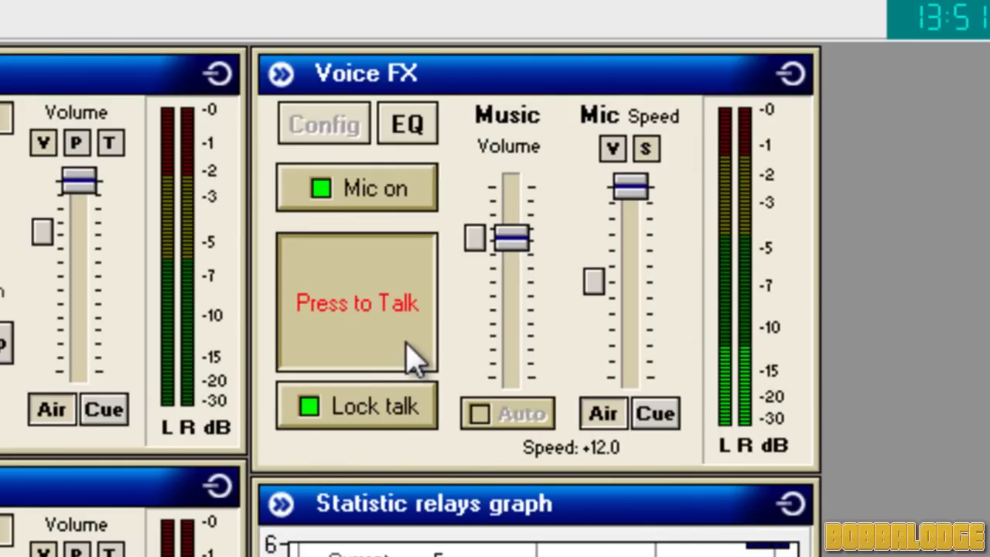
click(410, 357)
click(612, 285)
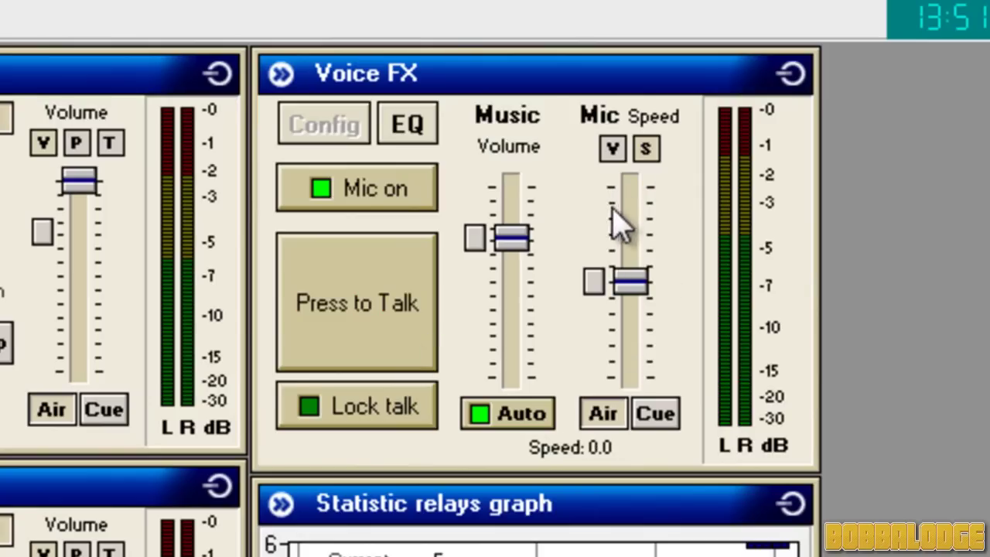
click(612, 148)
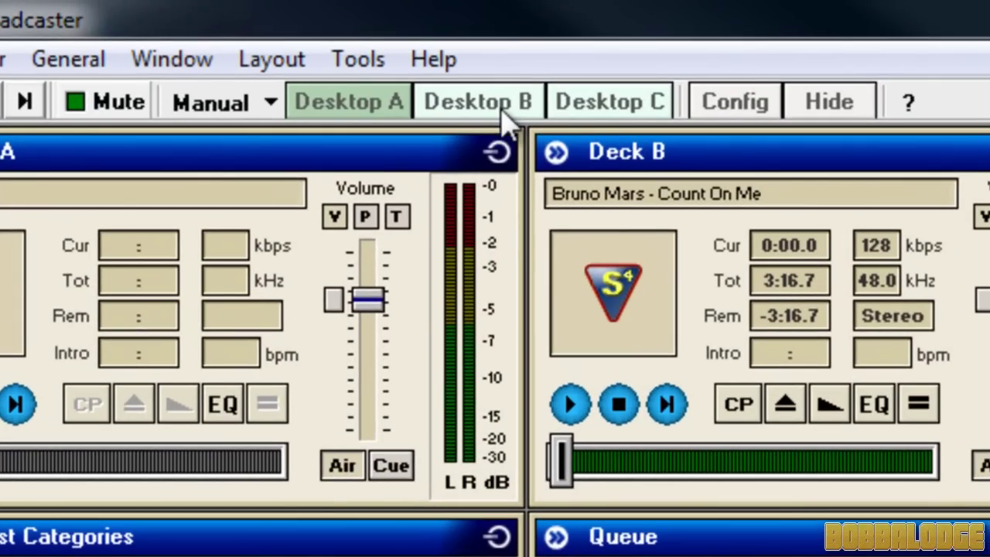
- Switch to Desktop B and add a new mp3PRO encoder
click(508, 108)
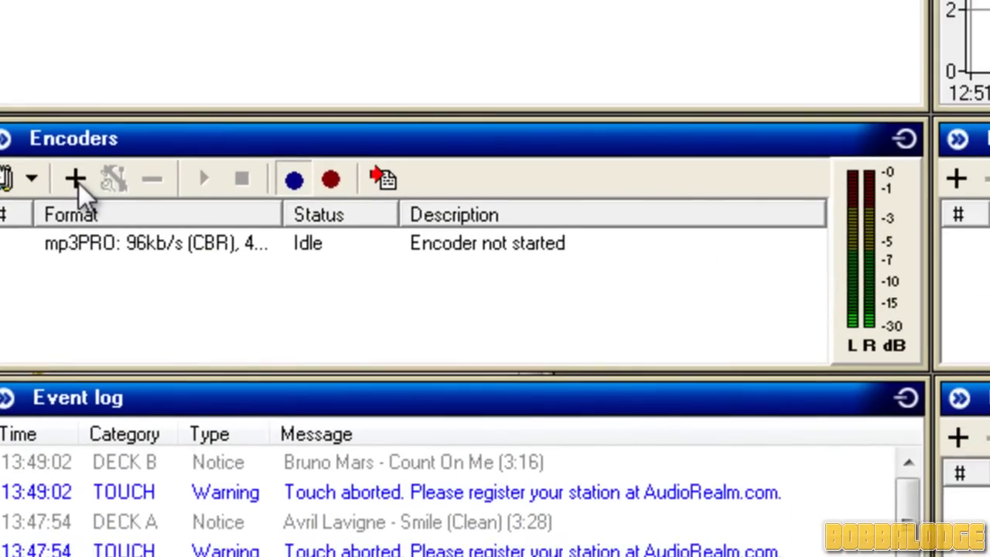
click(76, 180)
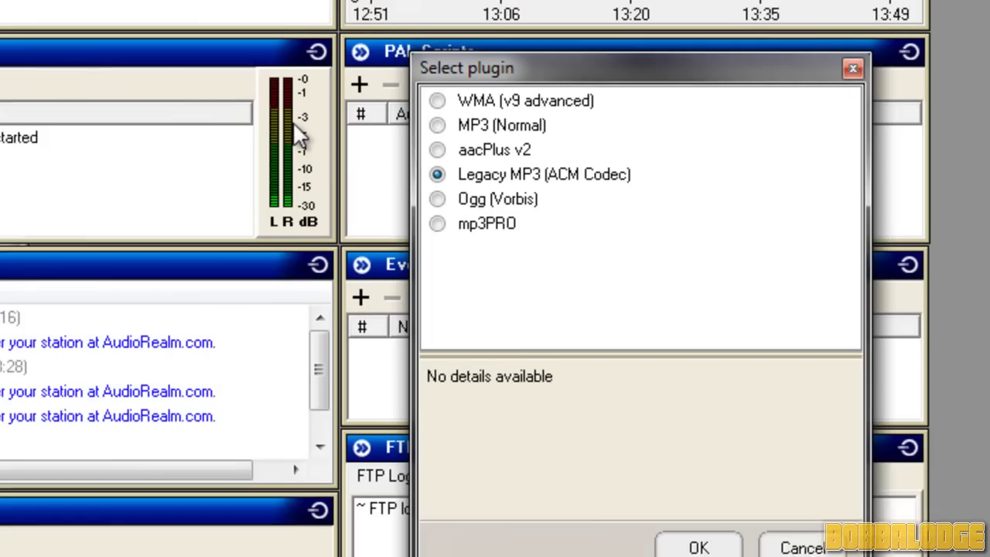
click(294, 194)
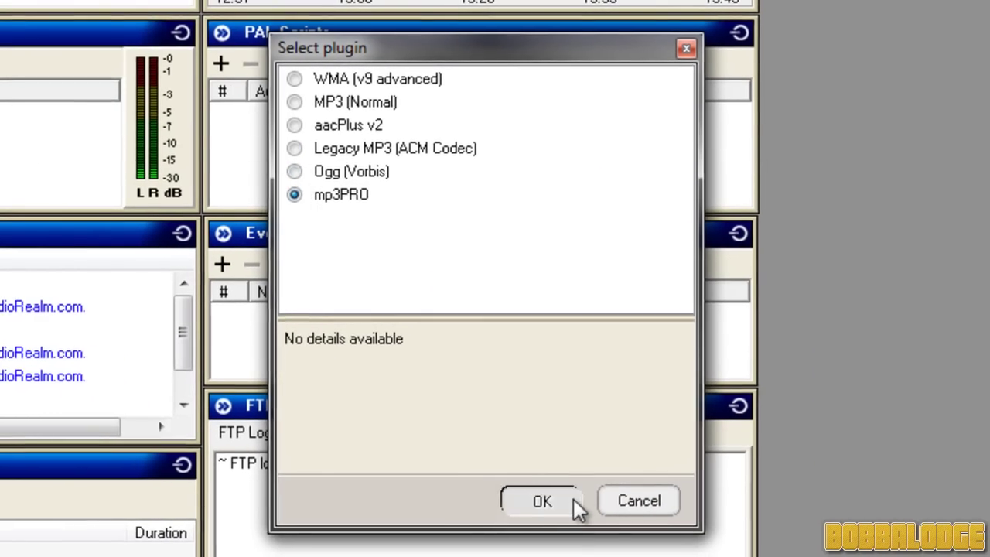
click(573, 499)
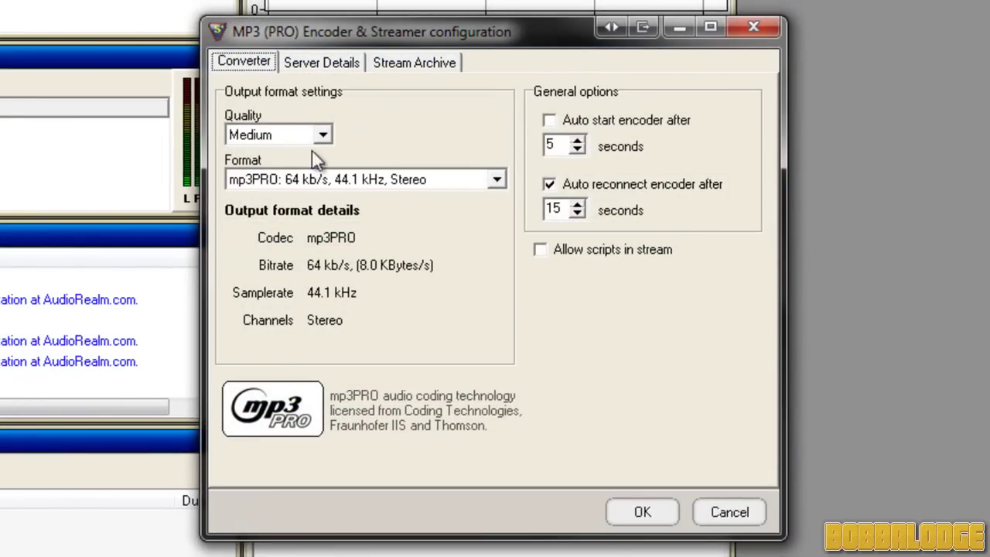
- Set the encoder format to mp3PRO 96 kb/s, 44.1 kHz, Stereo
click(338, 183)
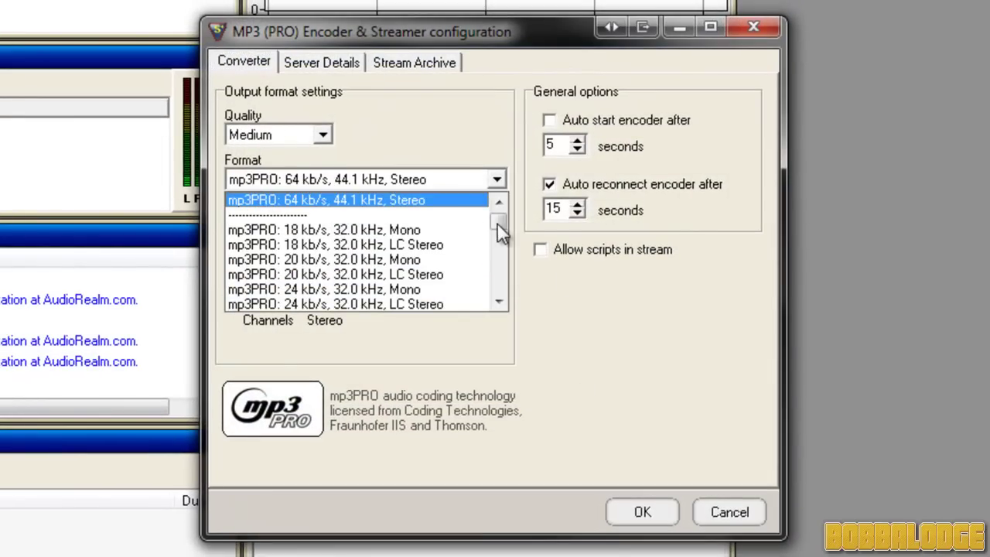
drag(498, 224, 504, 312)
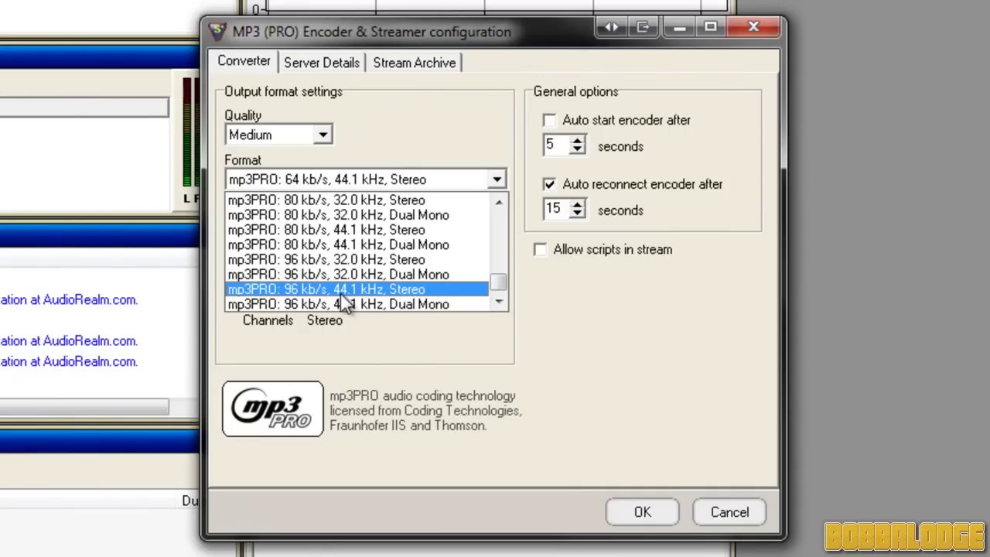
click(402, 289)
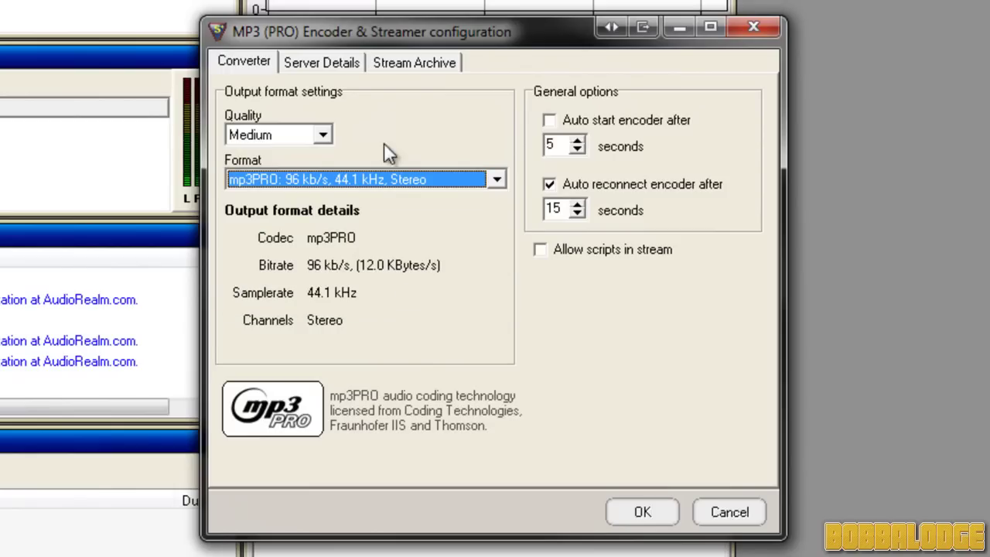
click(331, 68)
- Enter 'bobbalodge IP' as the ShoutCast server IP and a new station name
drag(340, 184, 143, 170)
text(bo)
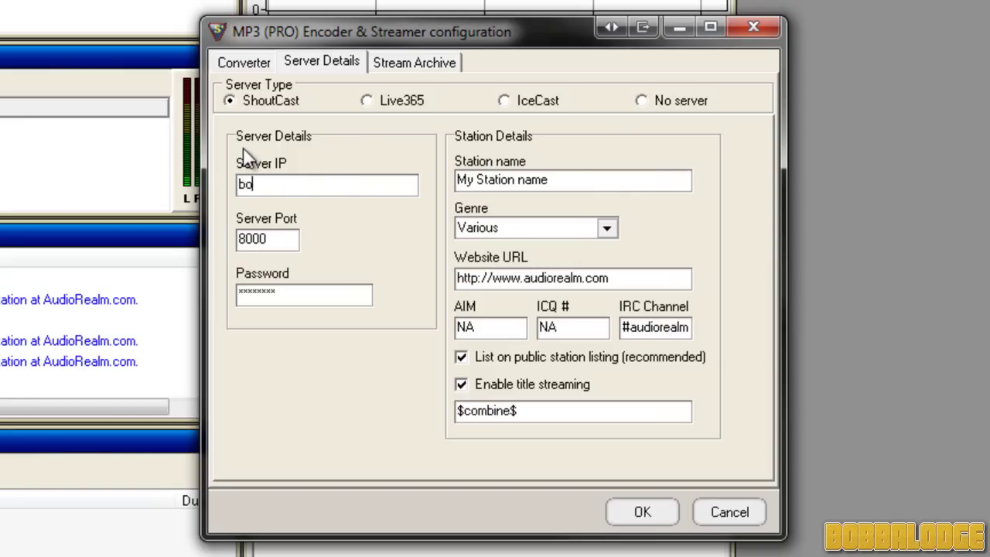
text(bbalodge IP)
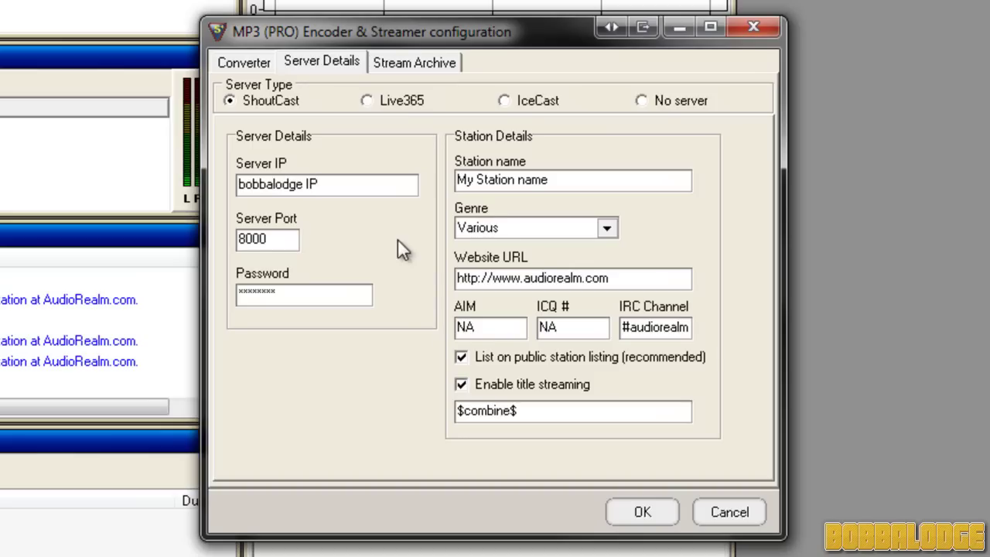
key(Tab)
key(Tab)
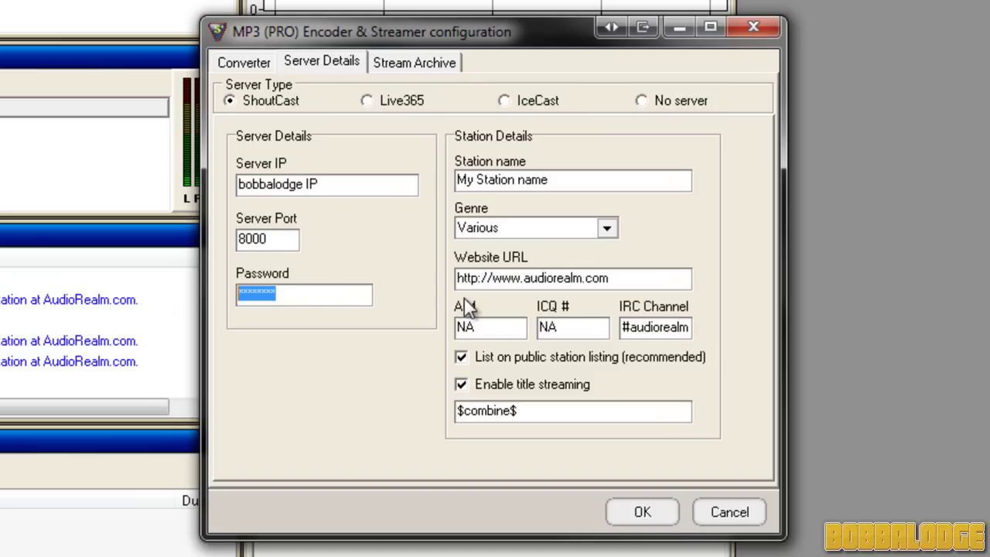
drag(577, 178, 474, 164)
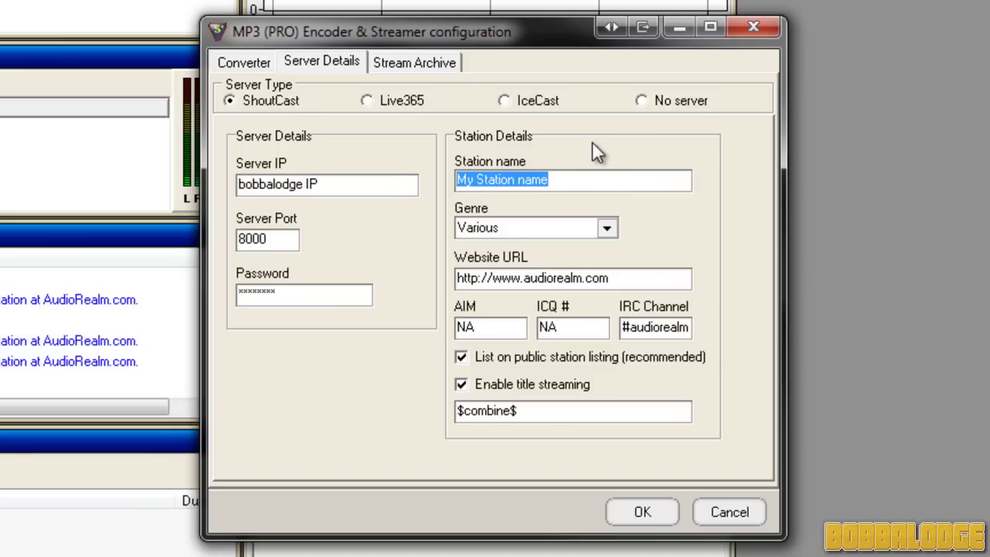
text(Adam)
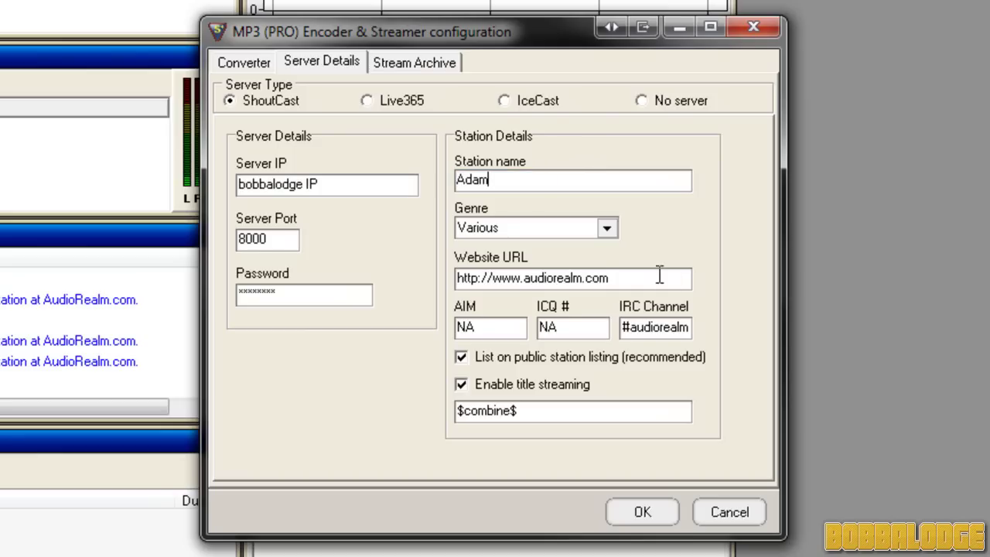
- Clear the website URL, drop public station listing, and cancel the new encoder
drag(659, 277, 318, 277)
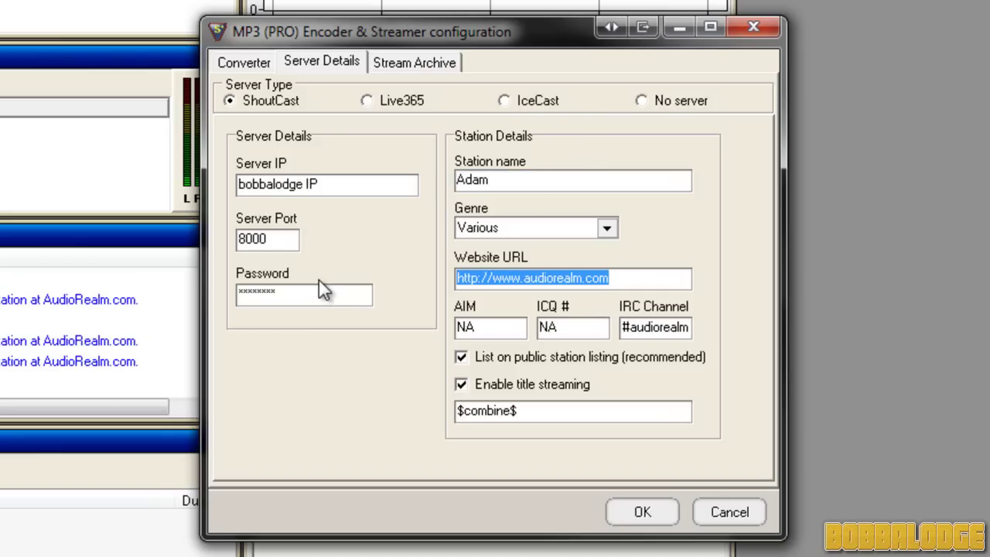
key(Delete)
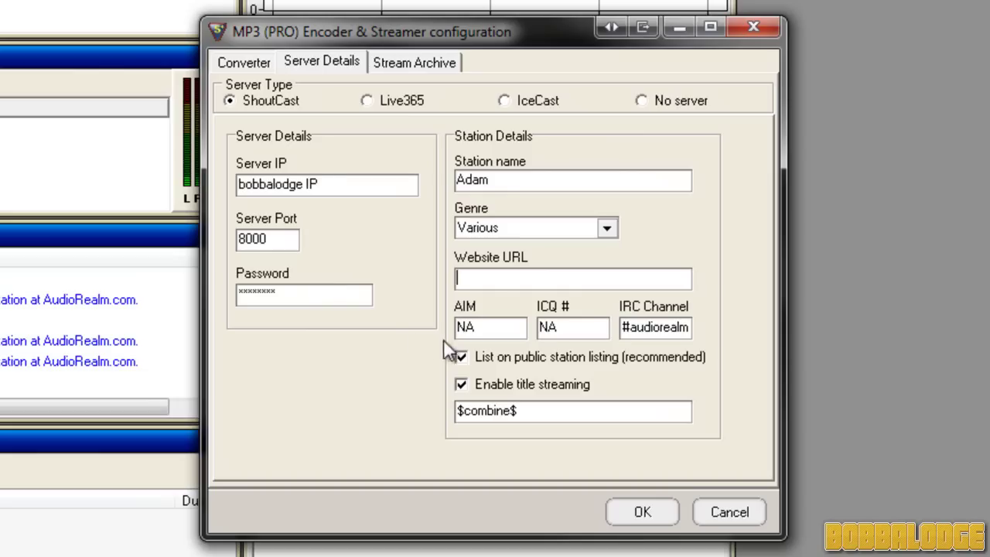
click(465, 356)
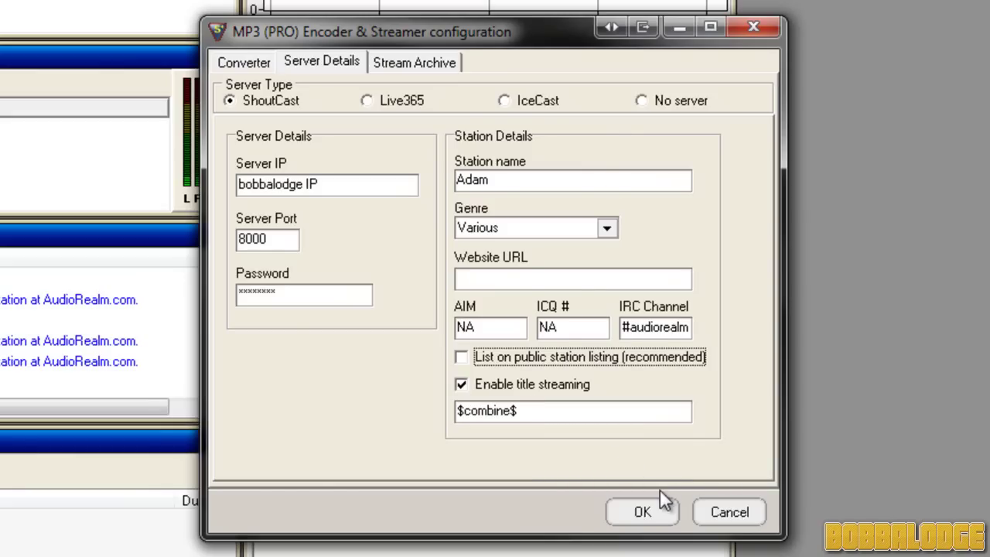
click(715, 511)
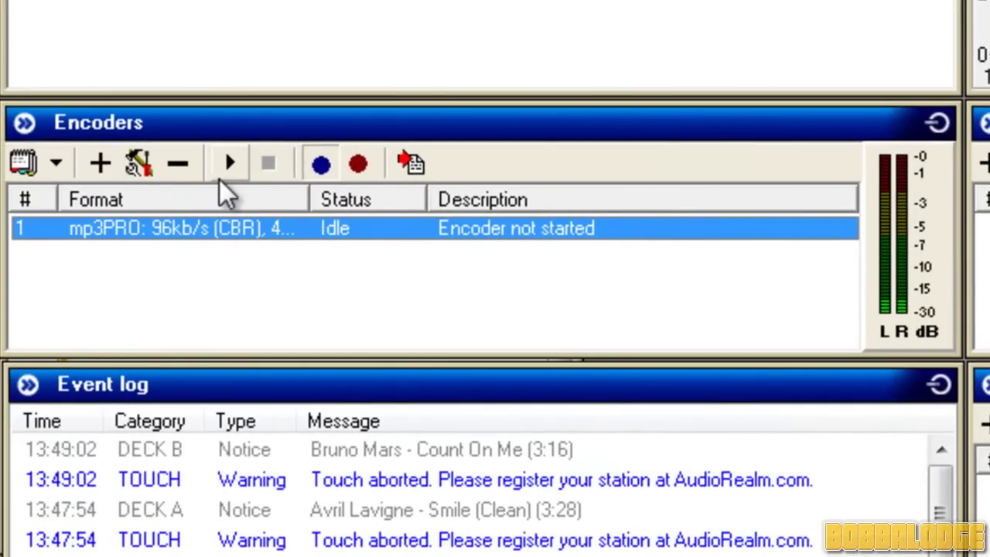
click(229, 164)
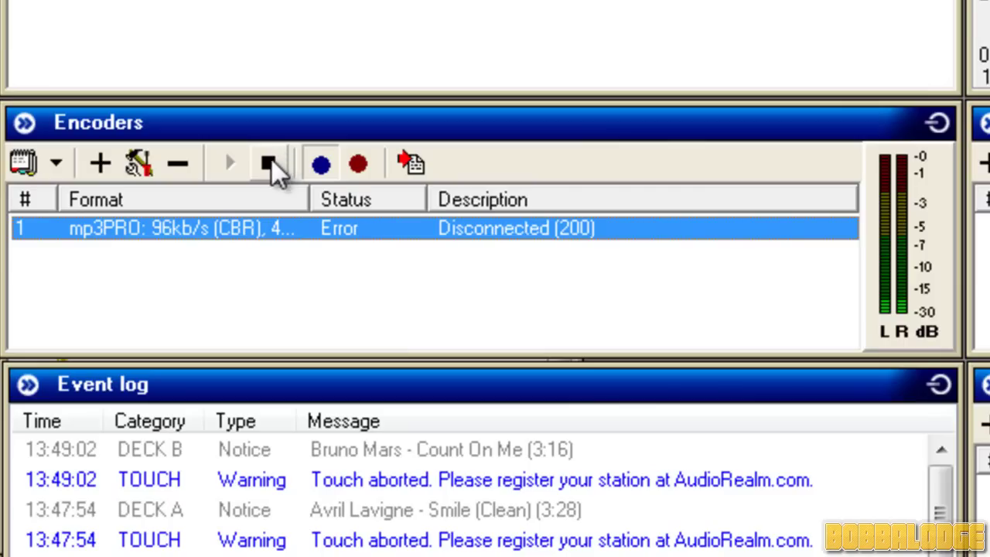
click(271, 160)
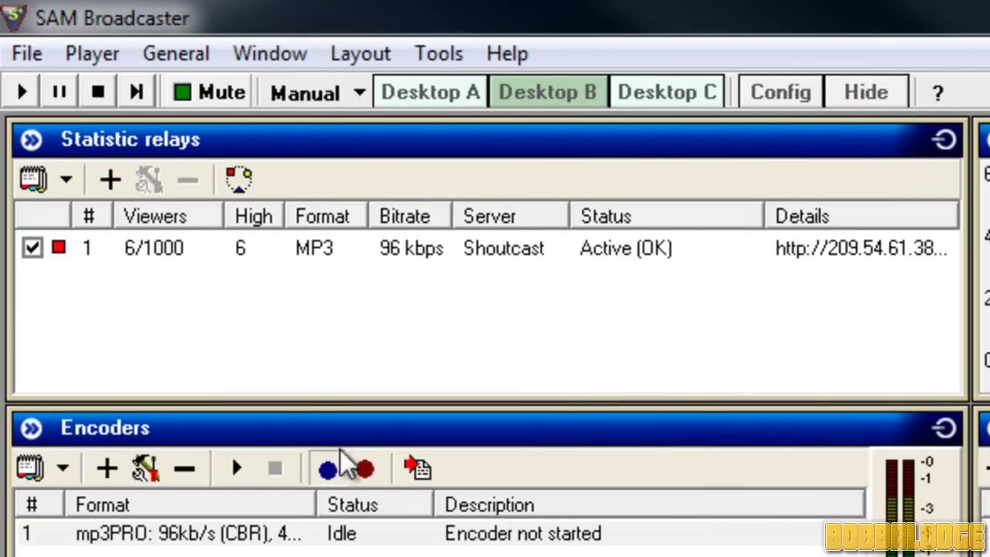
- Add a new statistics relay using the Shoutcast statistic relay plugin
click(110, 179)
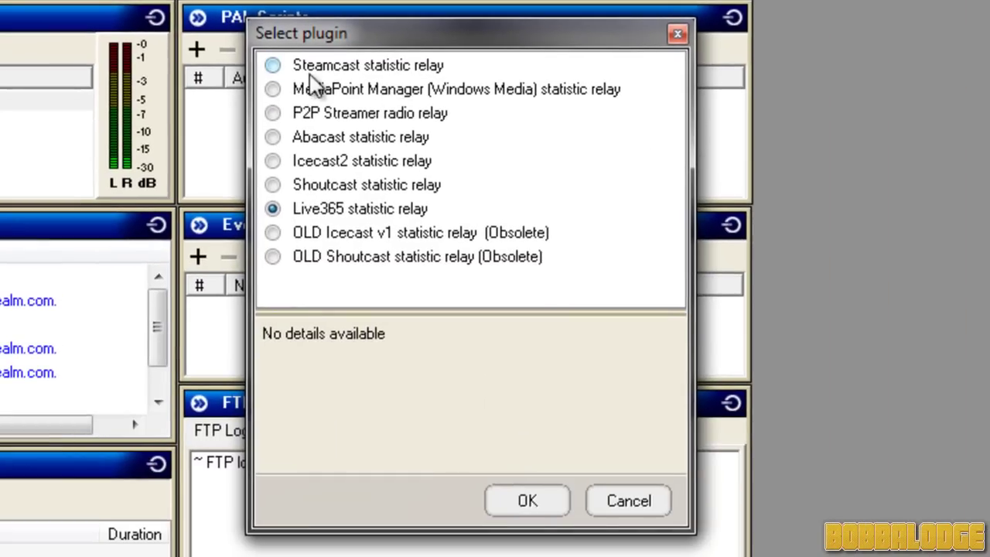
click(296, 186)
click(273, 186)
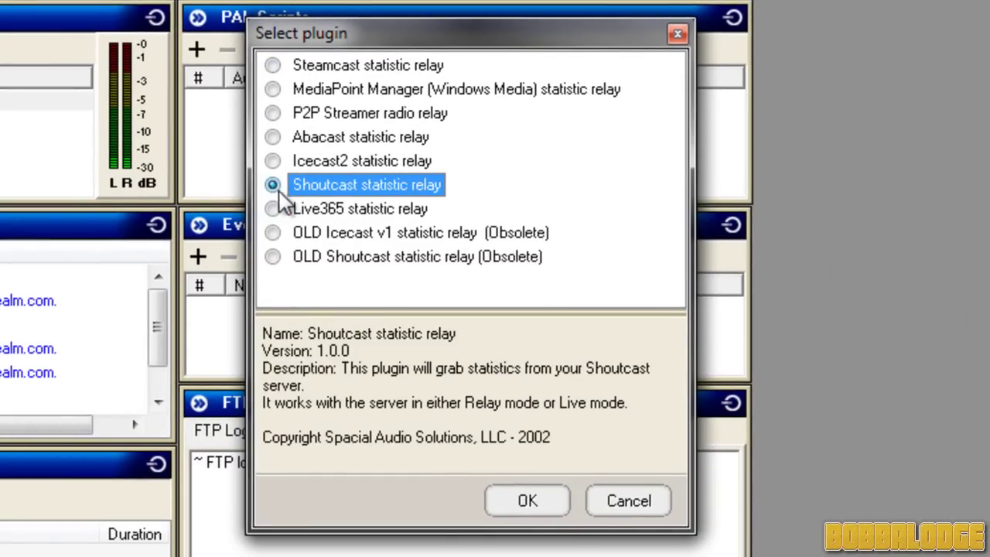
click(527, 501)
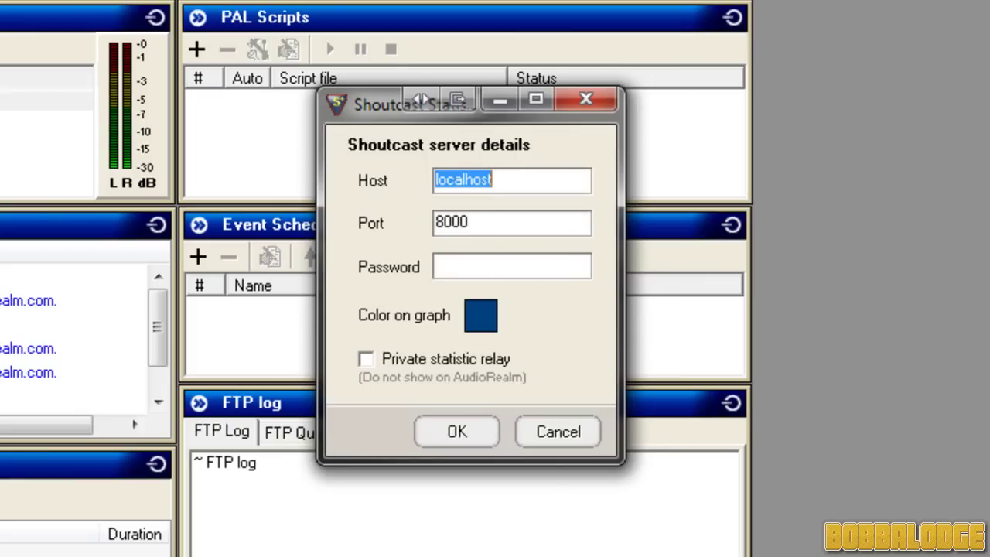
- Review the Shoutcast server details and graph colour without changes, then select the relay entry
click(484, 317)
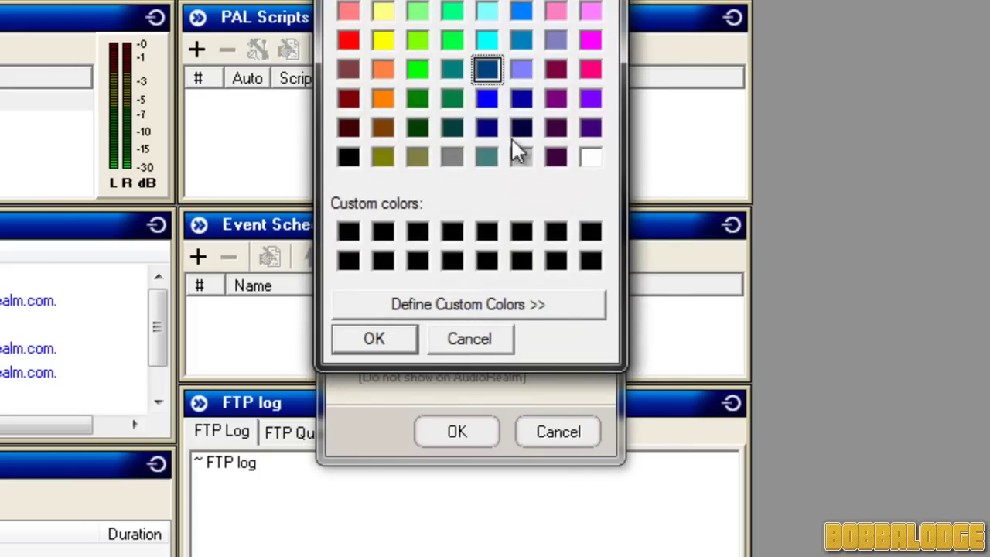
click(467, 330)
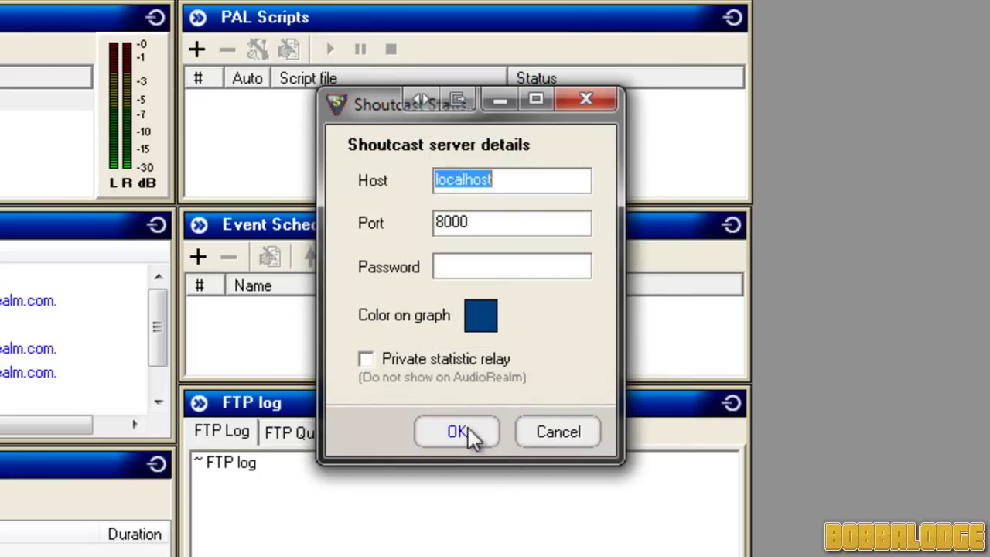
click(552, 441)
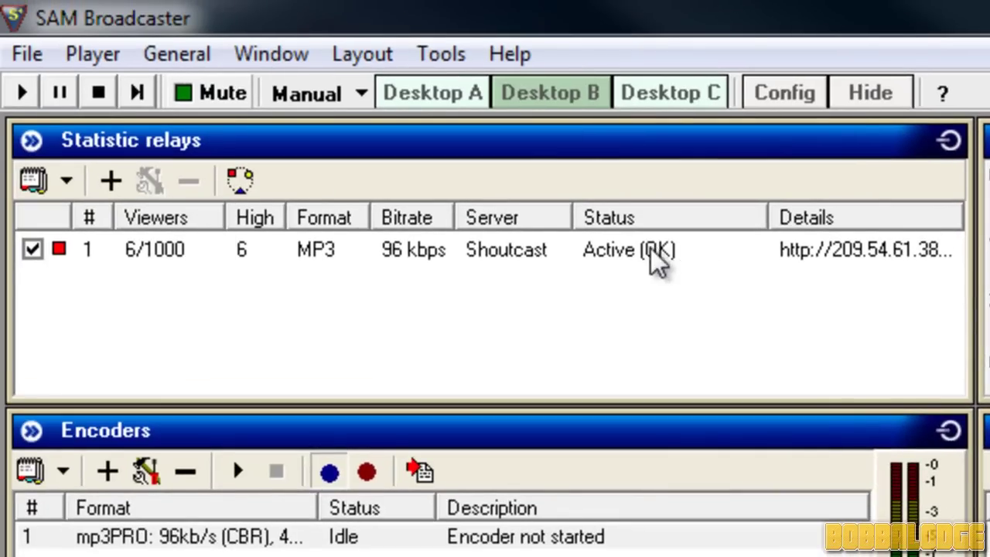
click(602, 229)
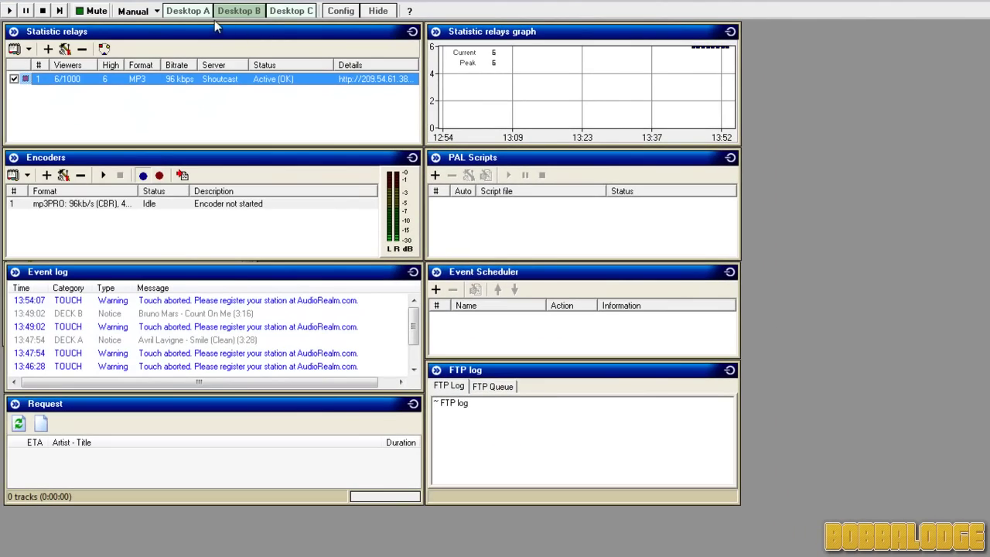
- On Desktop A, browse Sound FX and open the BLFM folder listing its 9 jingles
click(167, 10)
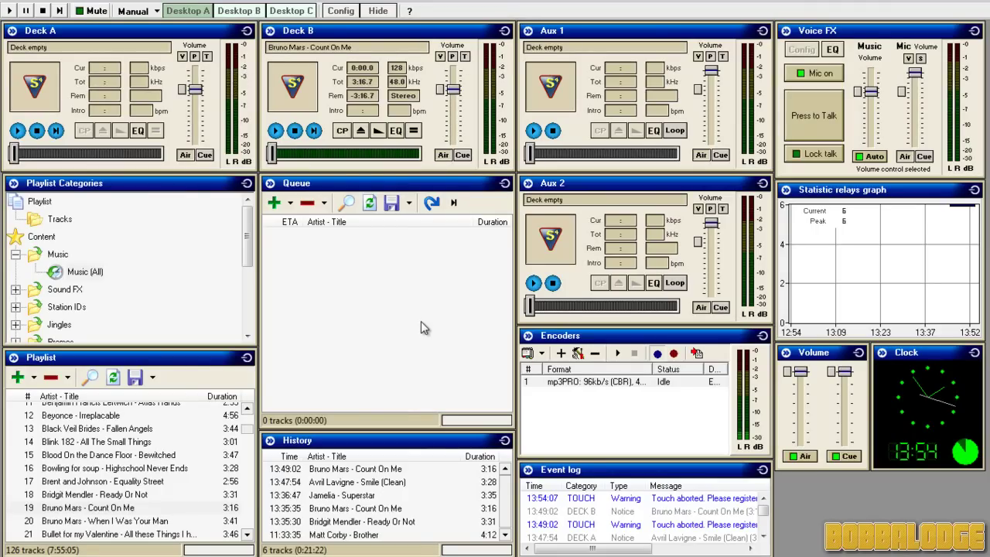
click(70, 292)
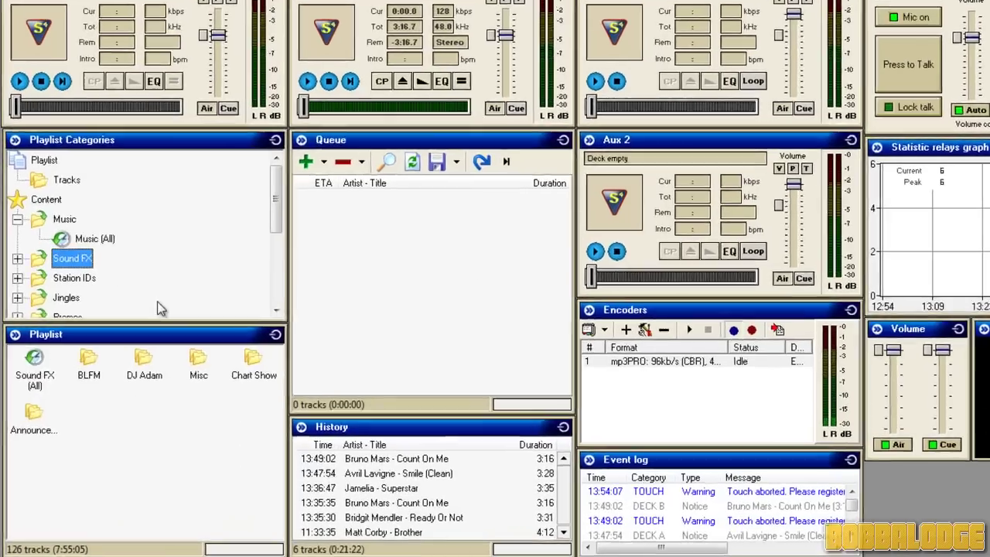
click(79, 373)
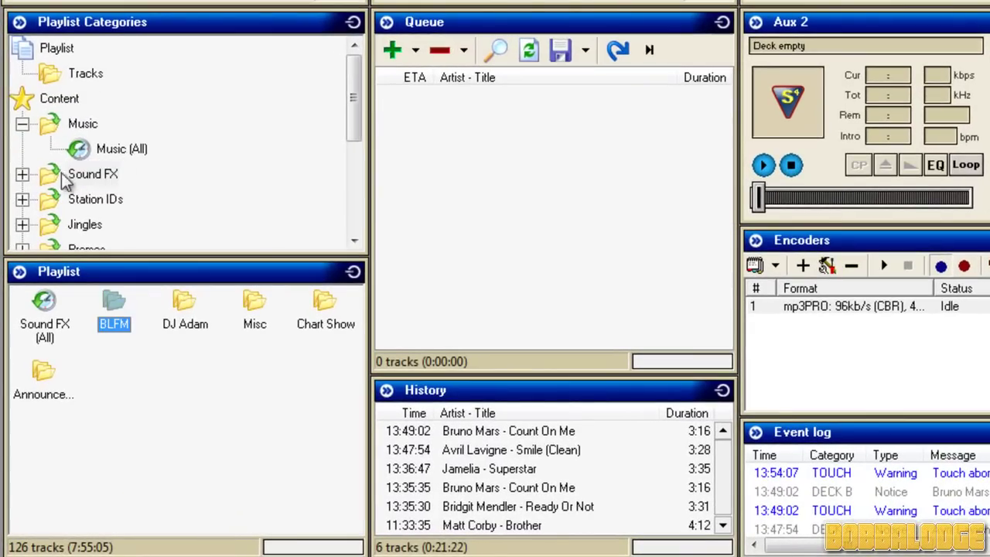
double_click(44, 318)
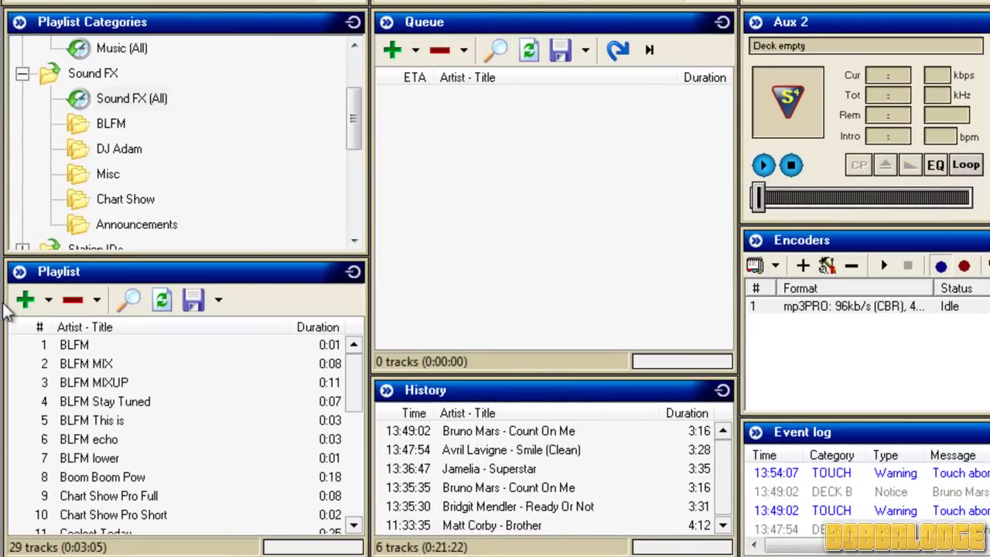
right_click(57, 73)
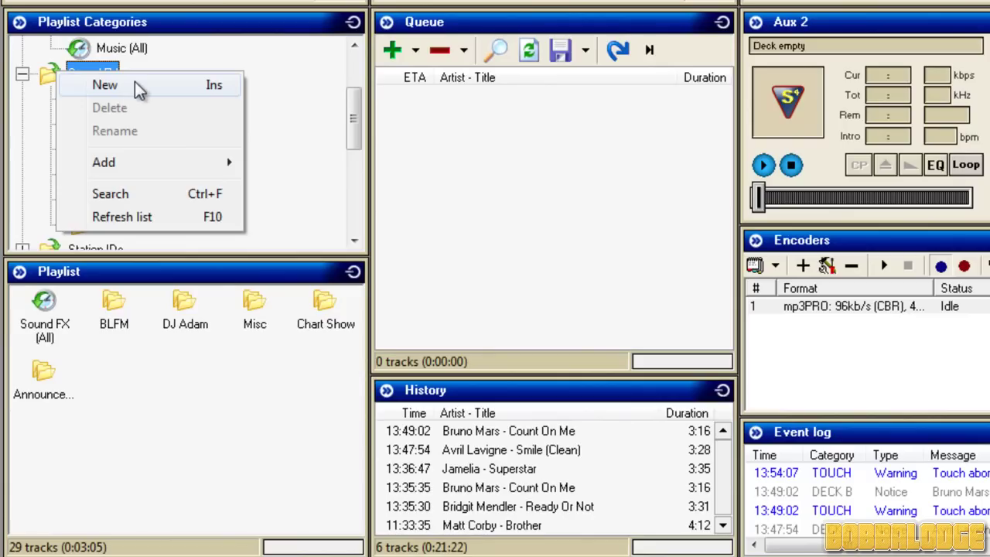
double_click(118, 308)
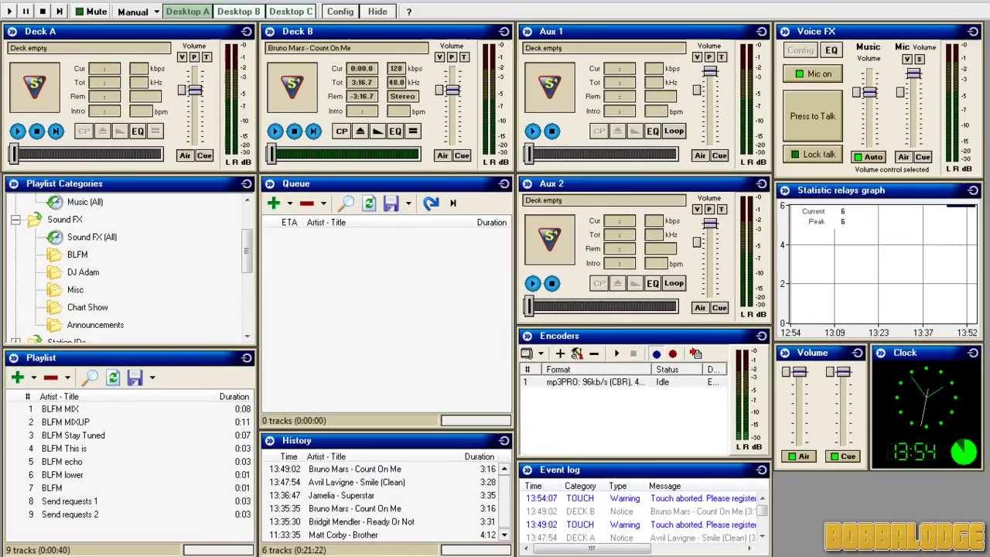
right_click(100, 245)
click(154, 226)
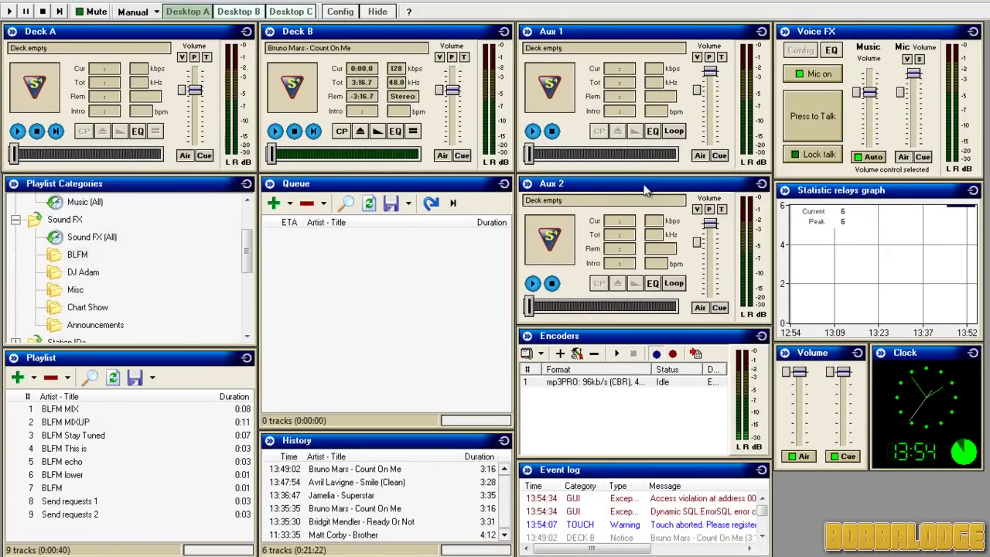
mouse_move(646, 191)
mouse_down()
mouse_move(441, 206)
mouse_move(648, 189)
mouse_up()
right_click(99, 4)
click(163, 229)
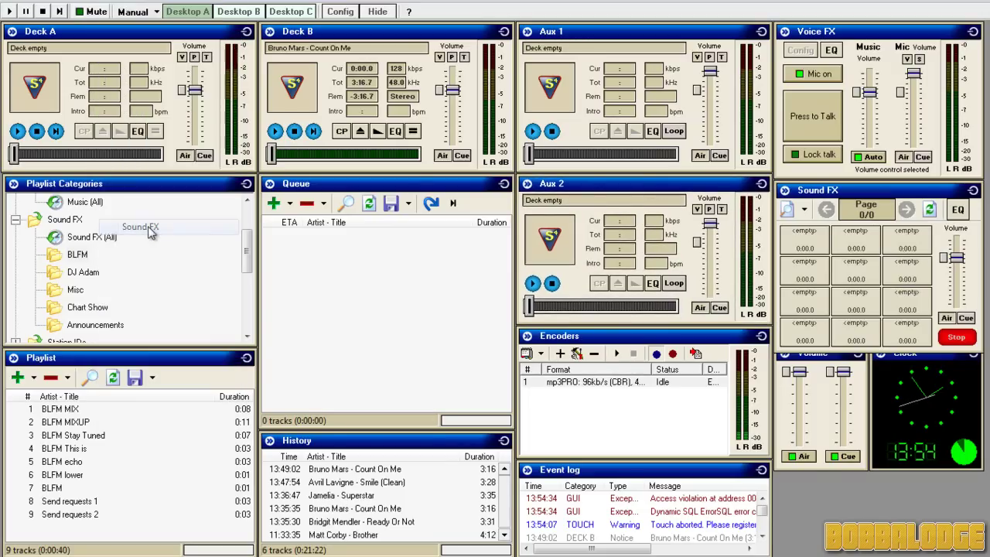
drag(843, 191, 649, 204)
click(740, 227)
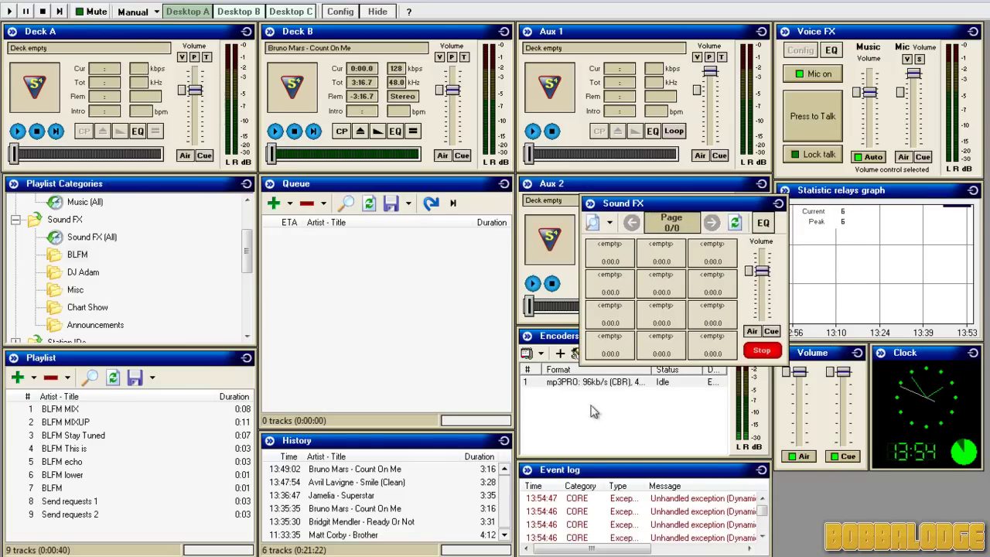
click(239, 12)
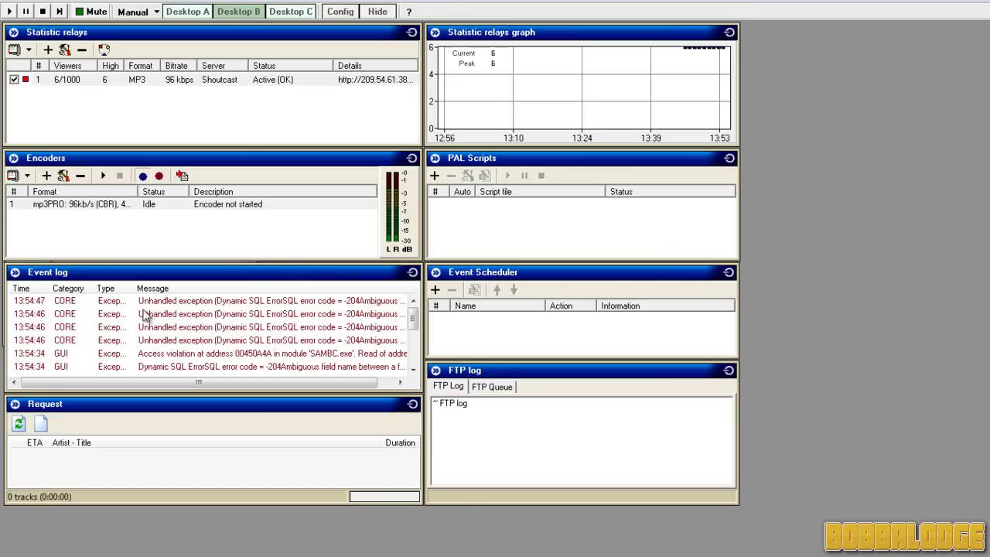
click(187, 12)
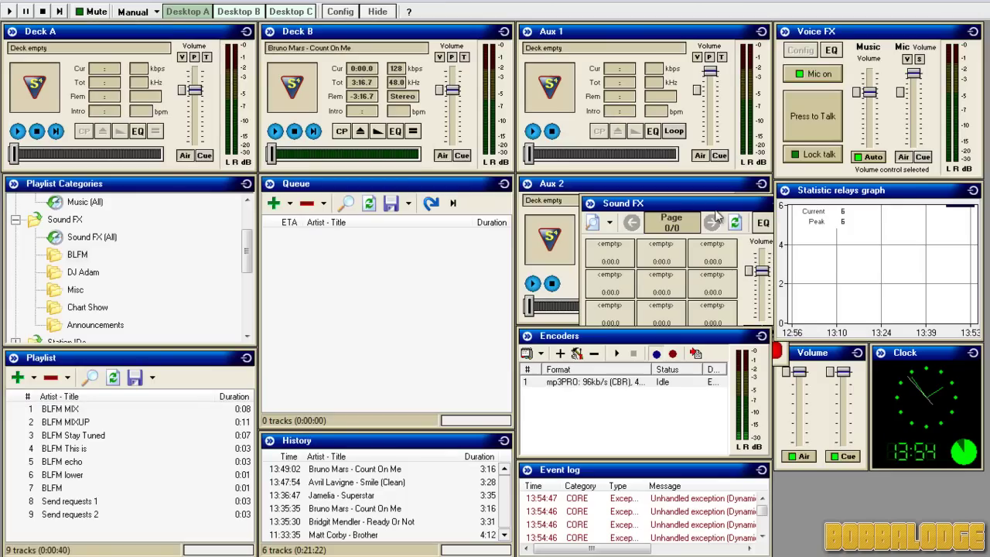
drag(702, 212, 656, 188)
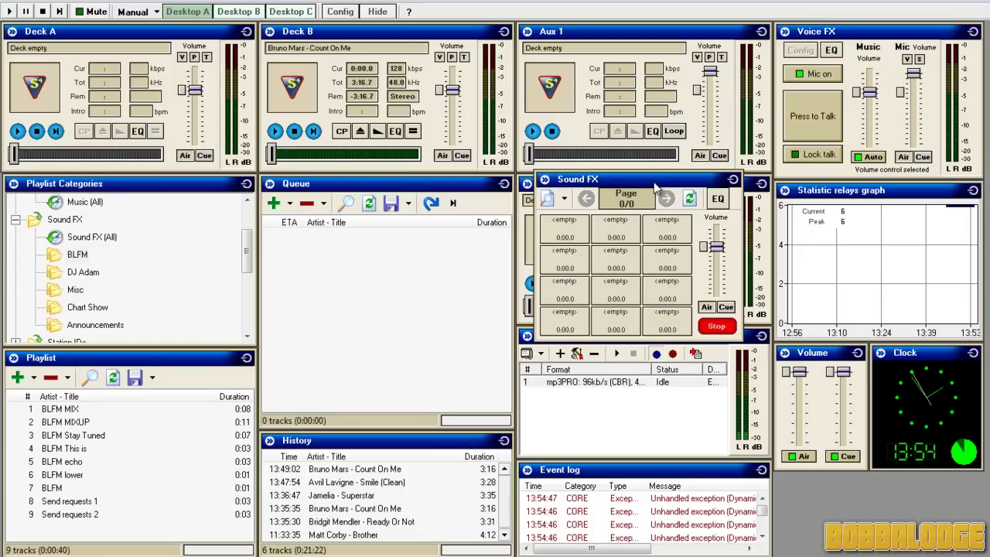
click(732, 179)
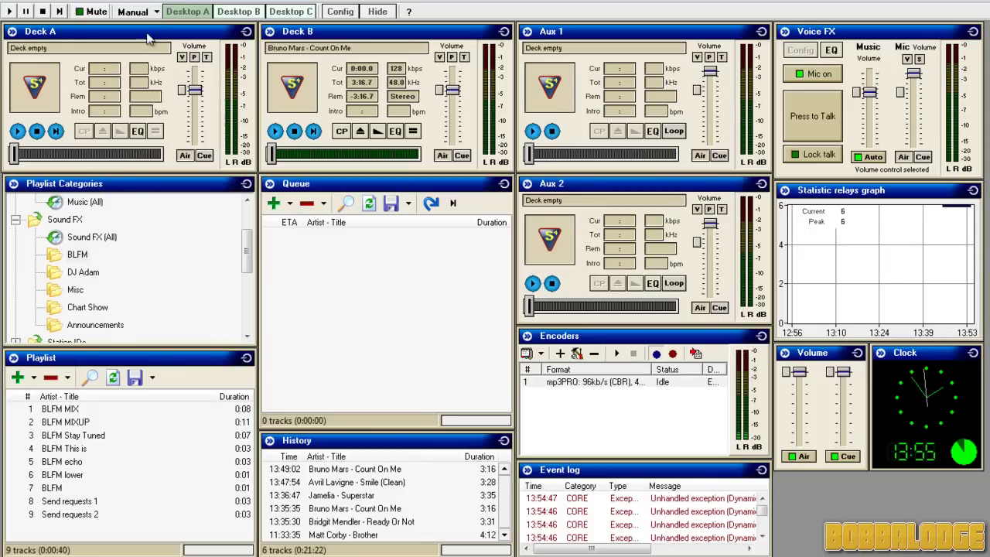
- Load the BLFM effect from playlist row 7 into Aux 2 and play it
right_click(101, 4)
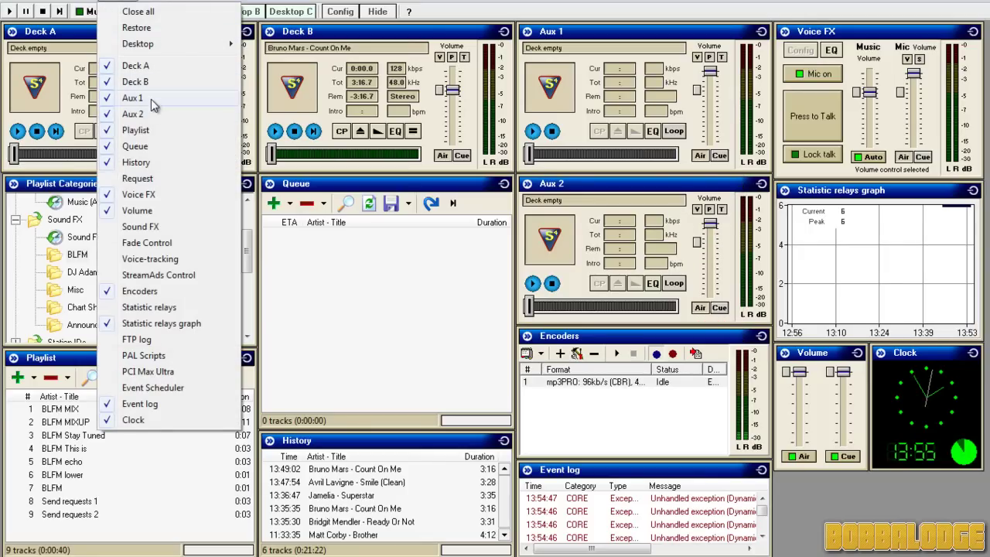
click(58, 488)
drag(51, 489, 582, 286)
click(532, 283)
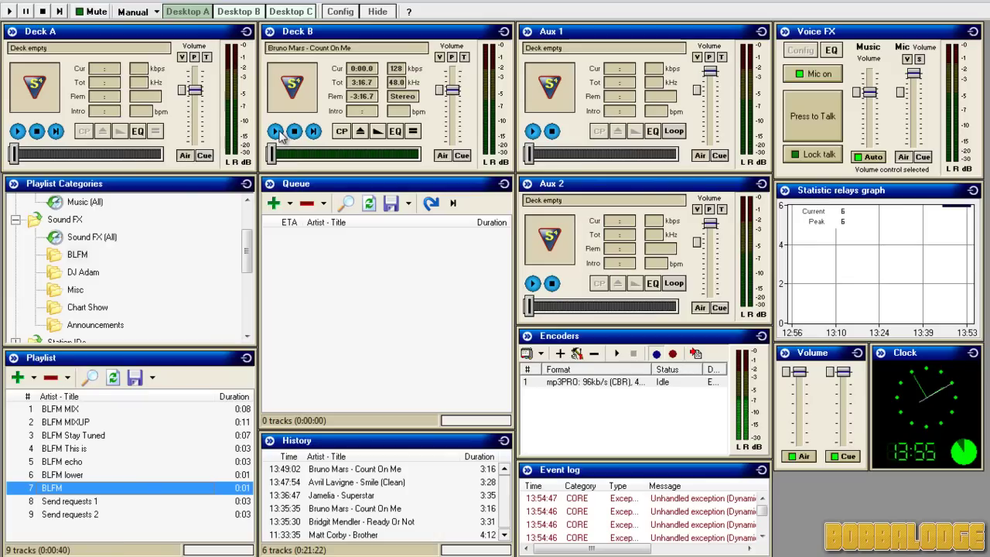
- Load BLFM into Aux 1 and play it over Deck B's song, then stop Deck B
drag(54, 488, 580, 93)
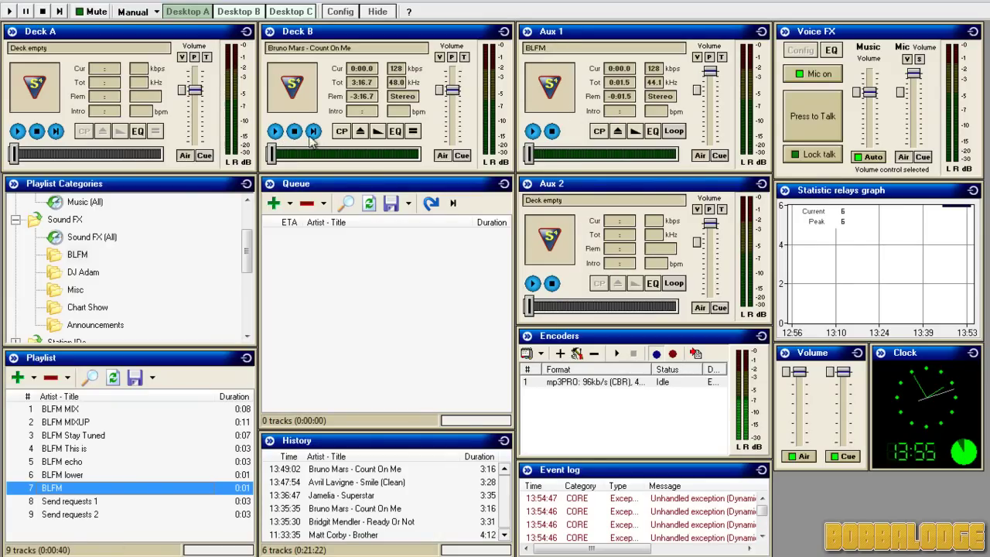
click(275, 132)
click(532, 132)
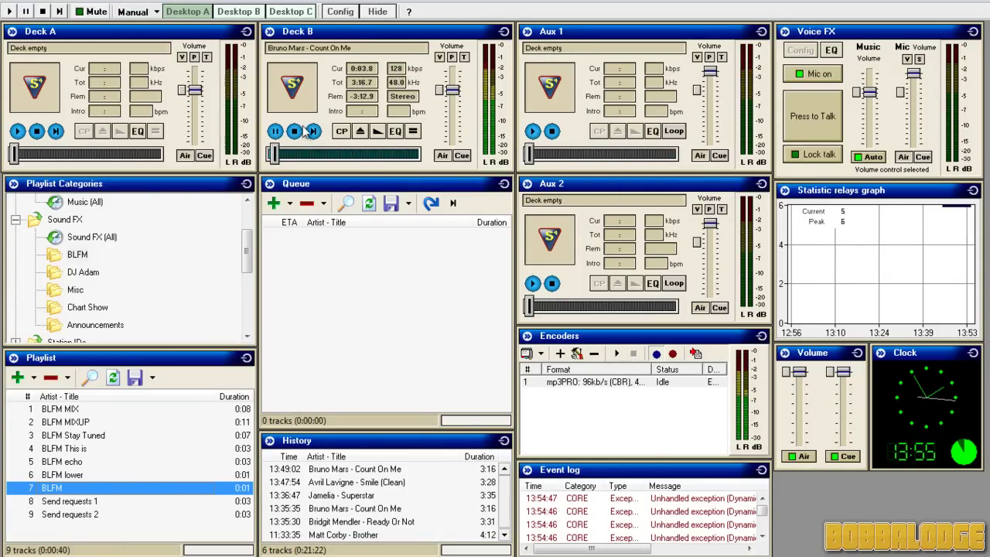
click(295, 132)
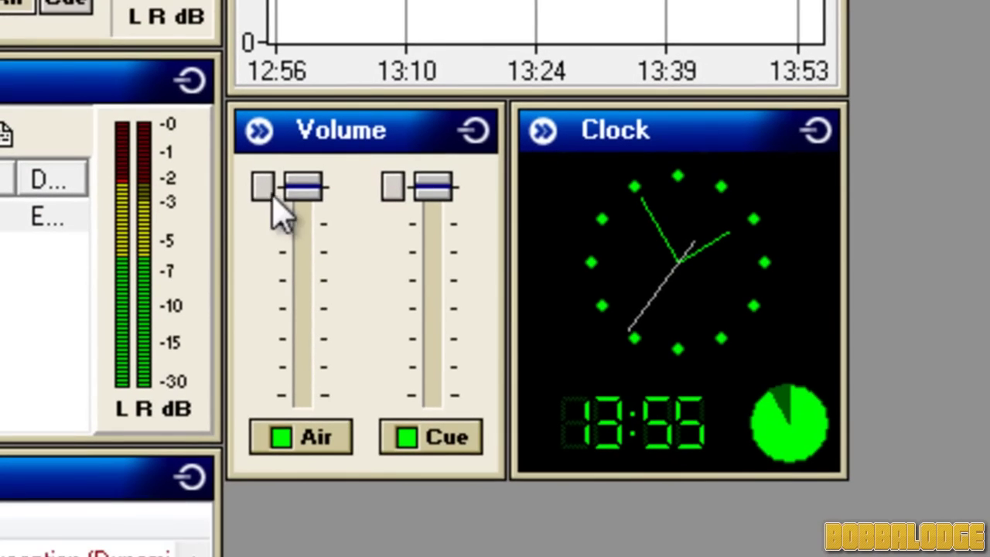
drag(302, 189, 325, 184)
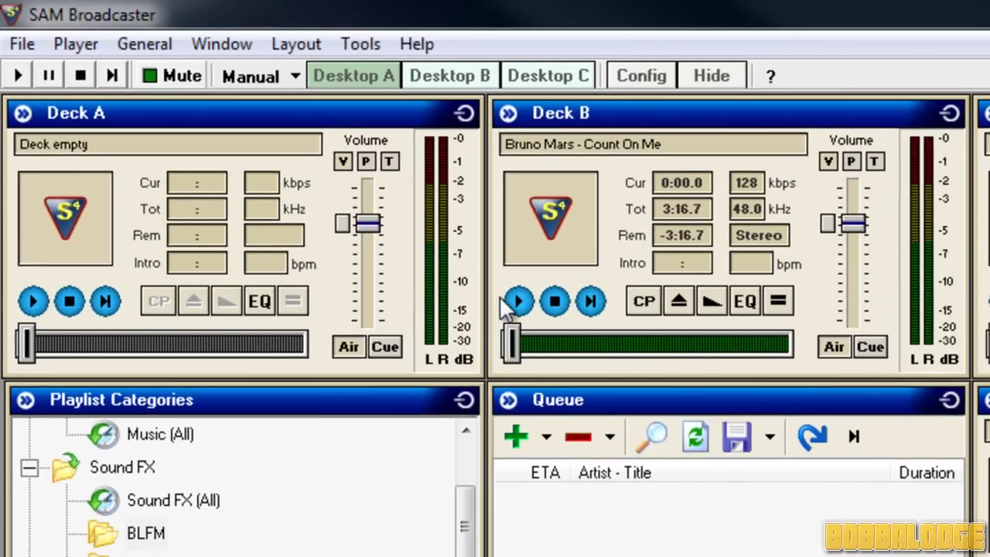
click(520, 300)
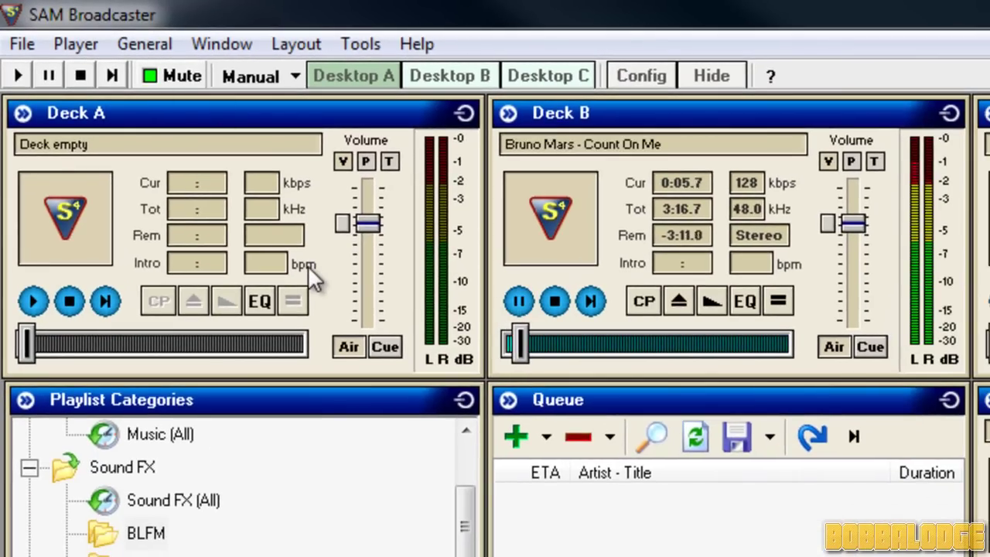
click(184, 75)
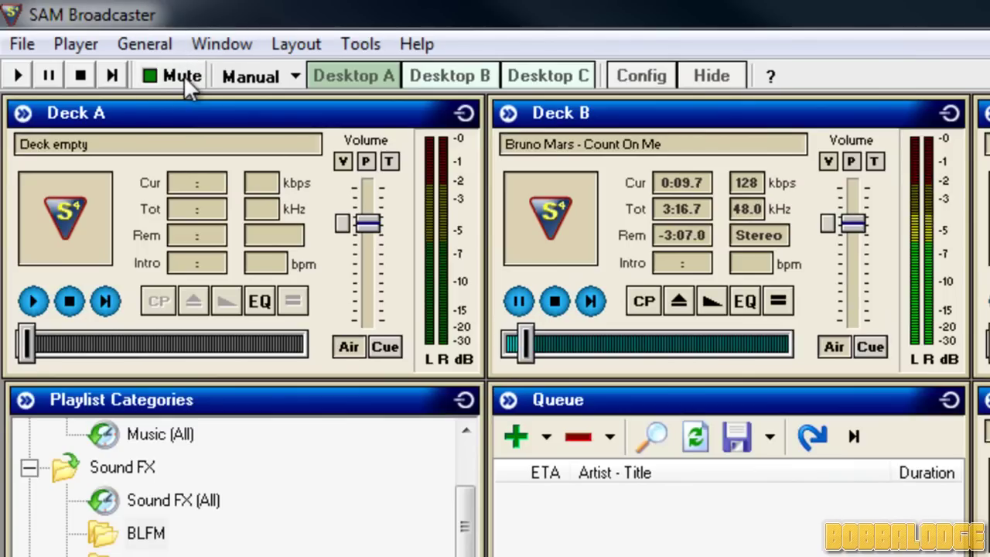
click(555, 301)
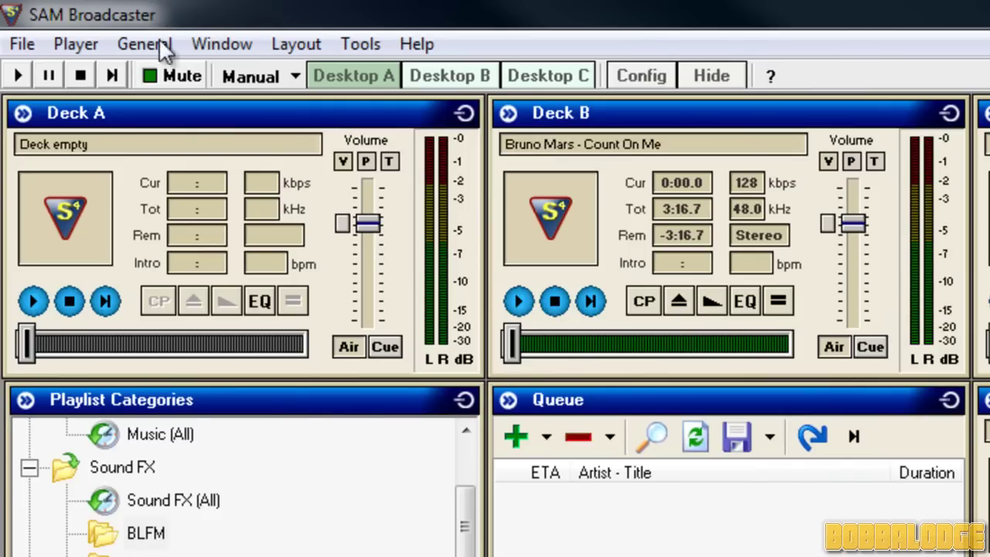
click(85, 42)
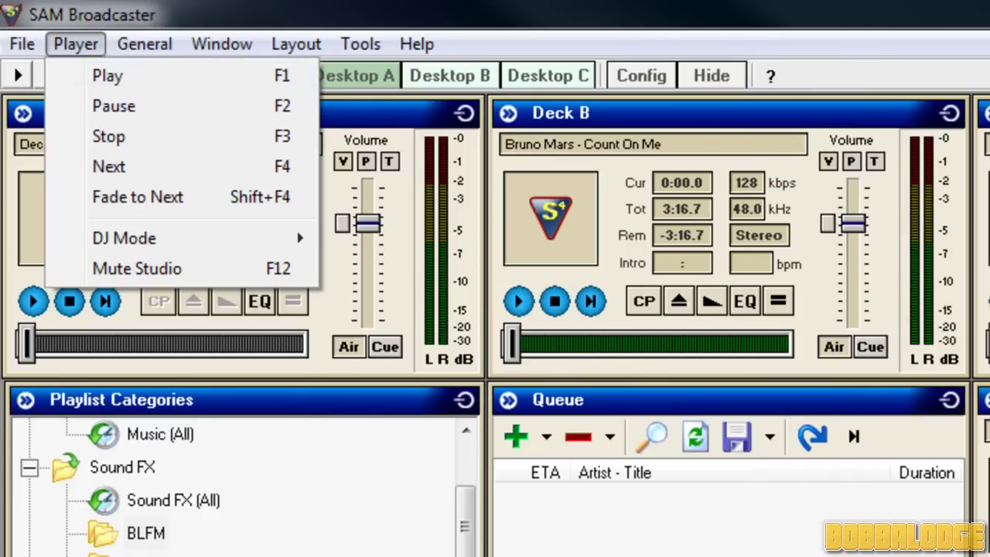
key(Escape)
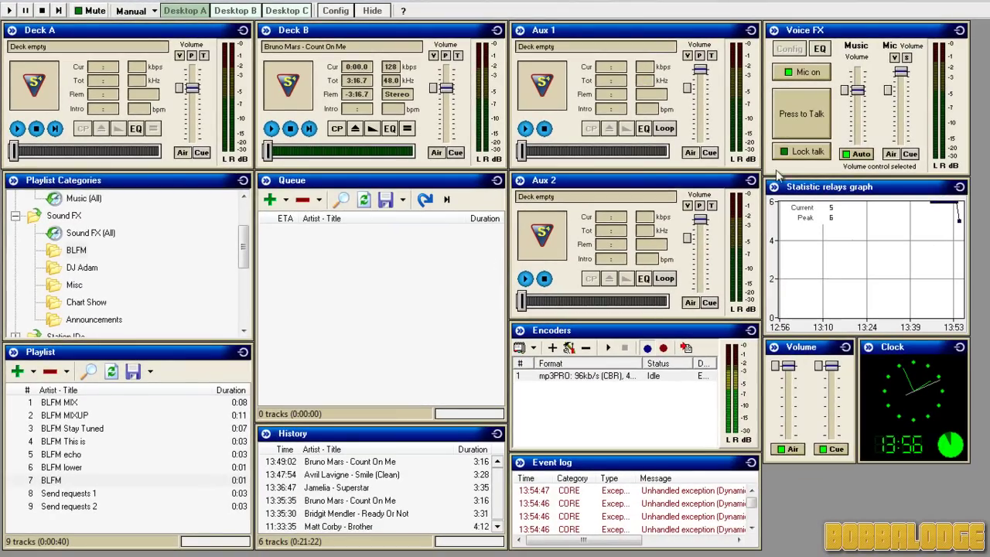
click(810, 152)
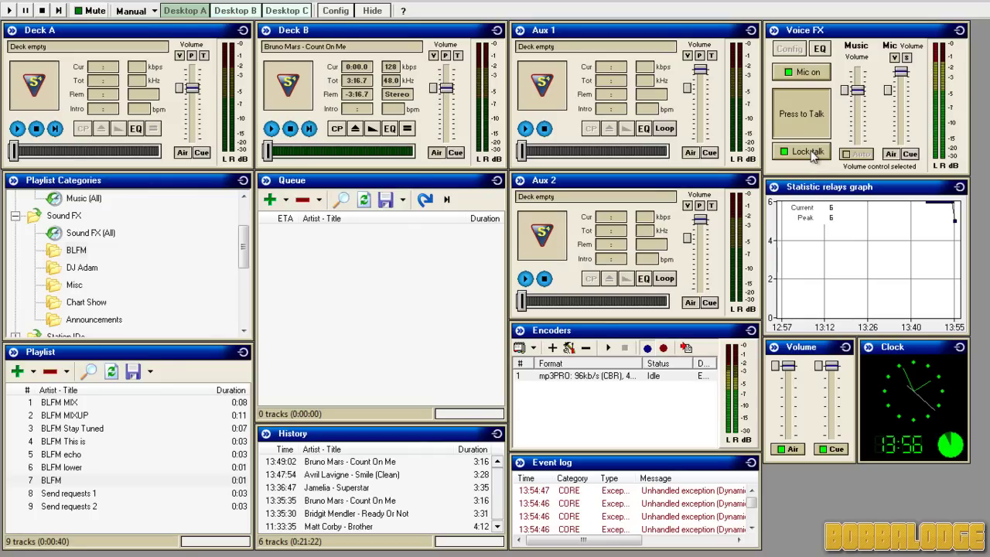
click(800, 150)
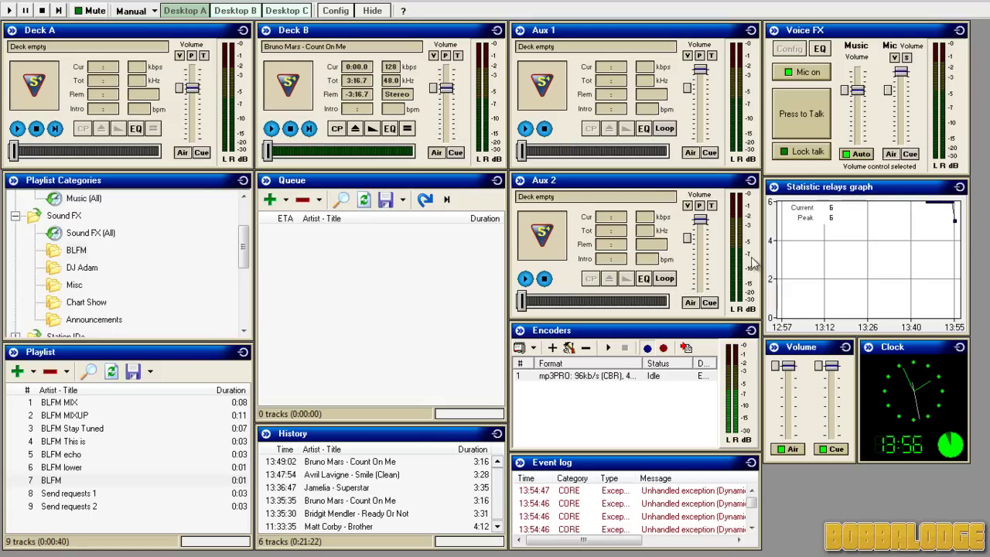
click(798, 152)
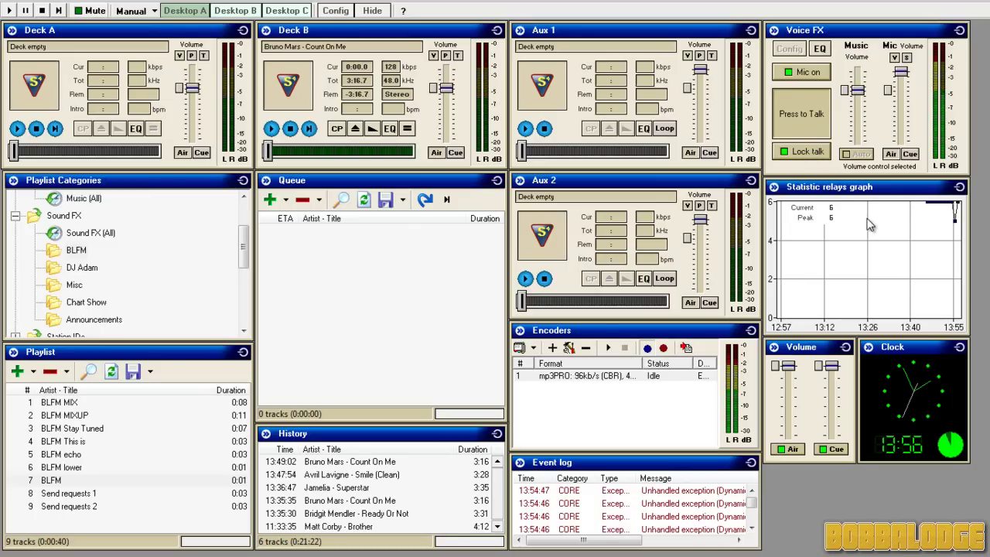
click(805, 153)
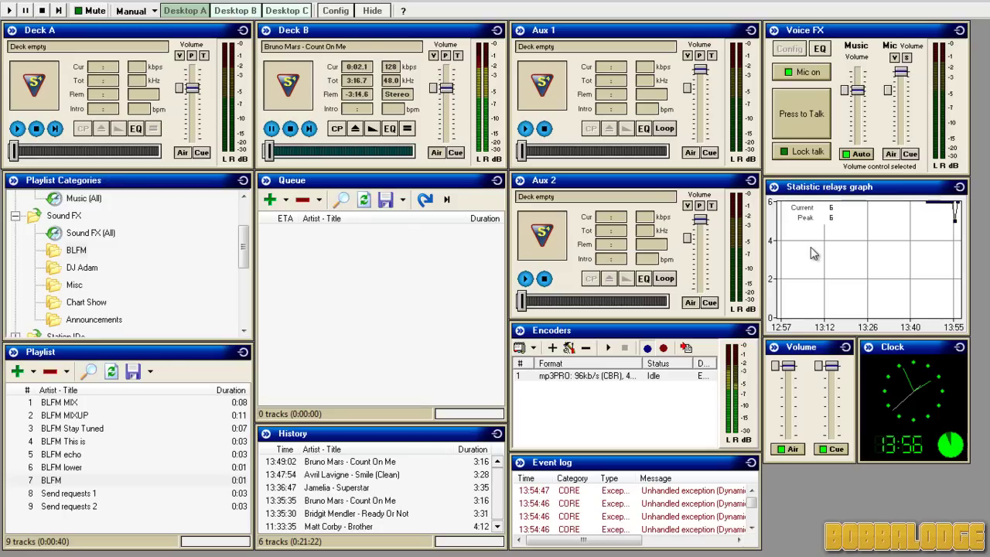
click(291, 129)
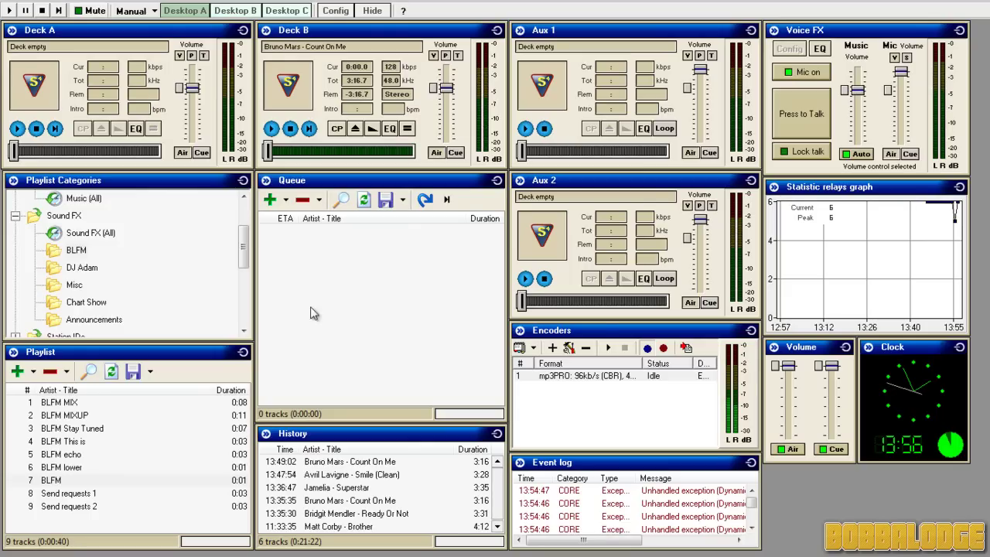
- Queue the 0:13 DJ Apps Open announcement from Announcements, then remove it from the queue
click(109, 320)
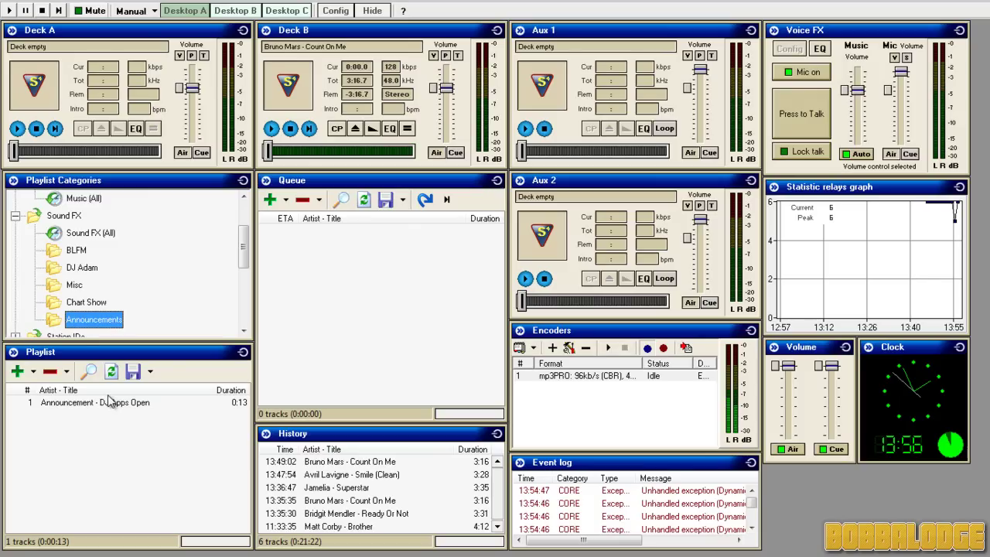
drag(112, 408, 370, 333)
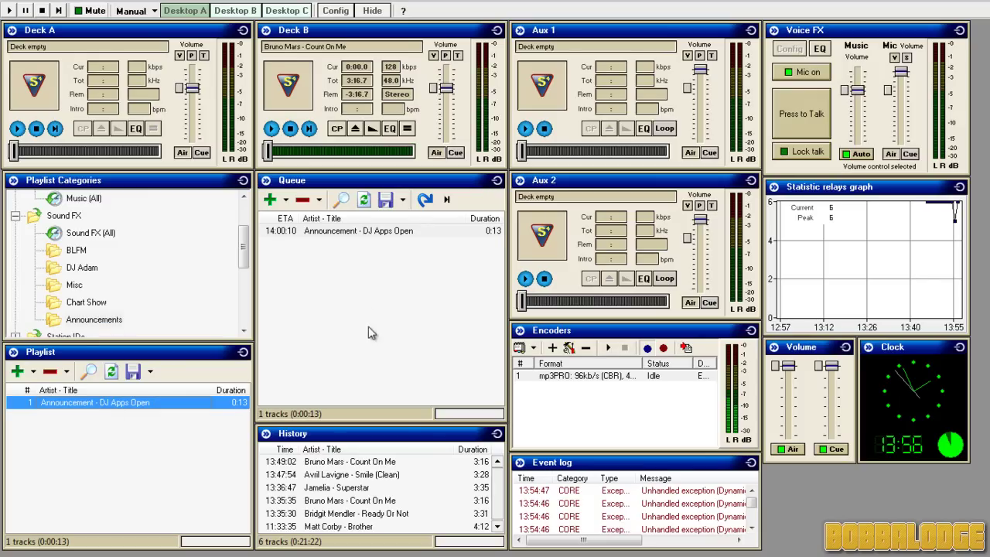
click(363, 239)
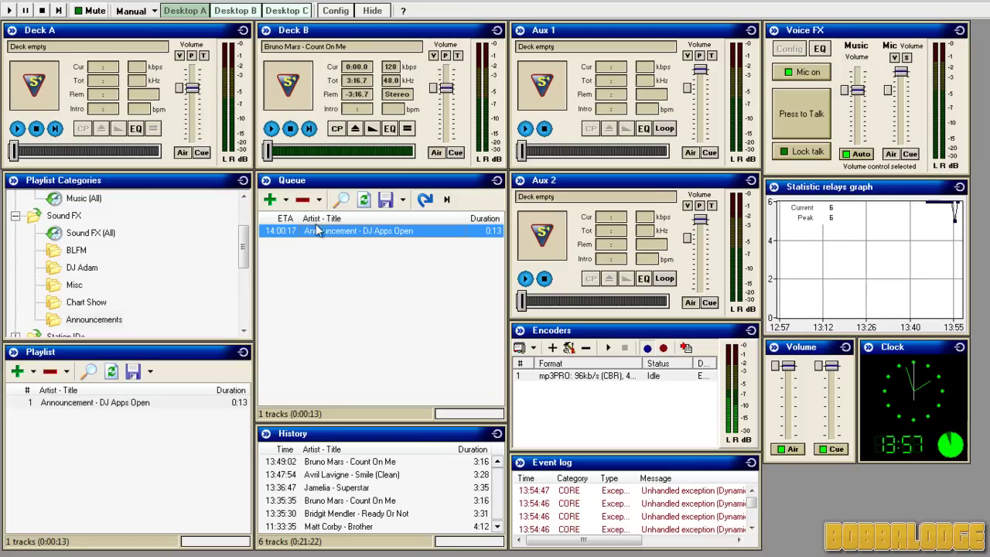
click(318, 201)
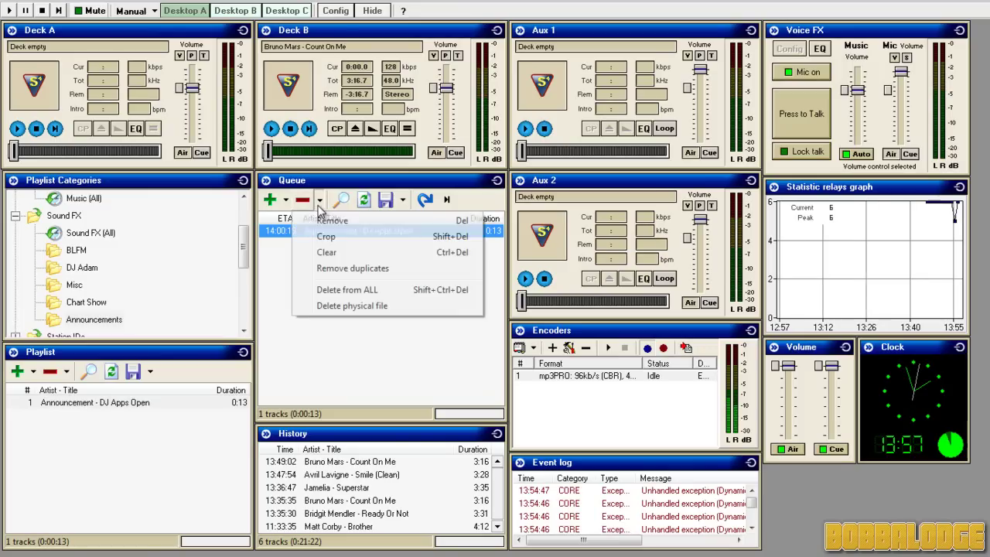
click(333, 220)
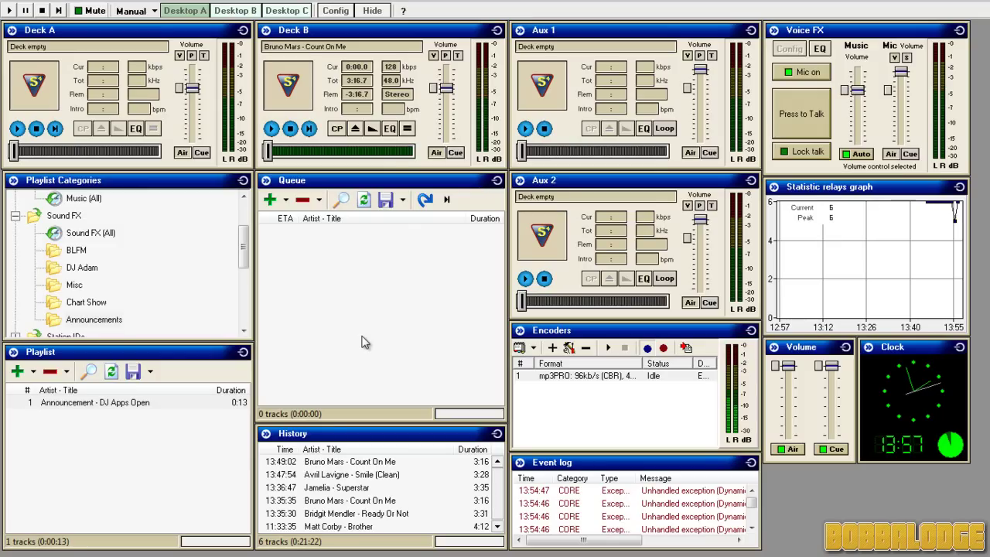
click(224, 9)
click(116, 202)
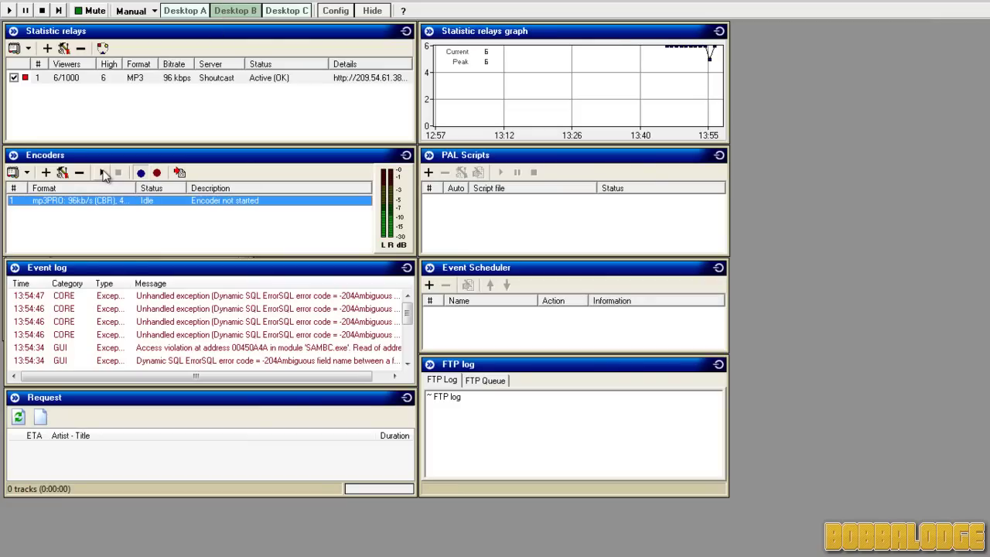
click(104, 173)
click(118, 174)
click(204, 11)
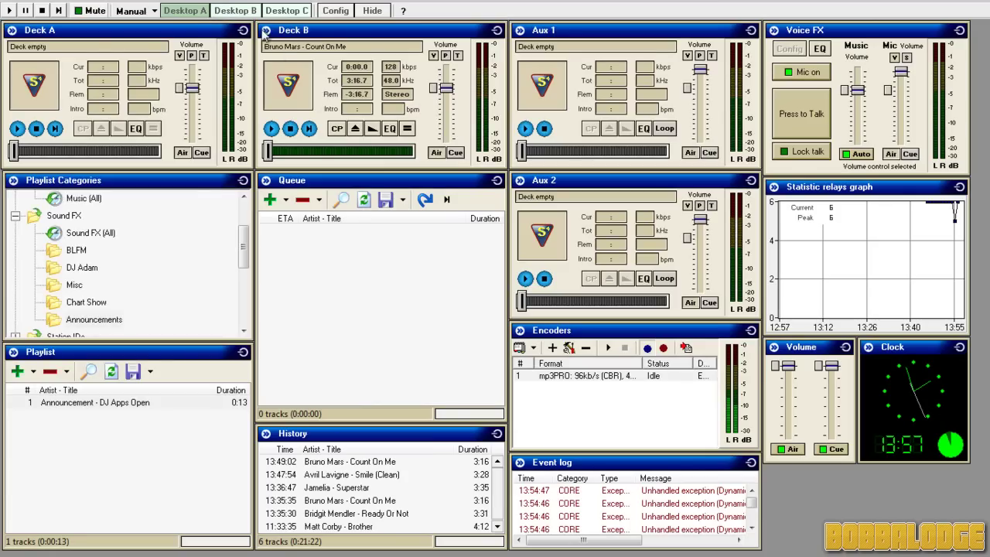
click(236, 11)
click(162, 198)
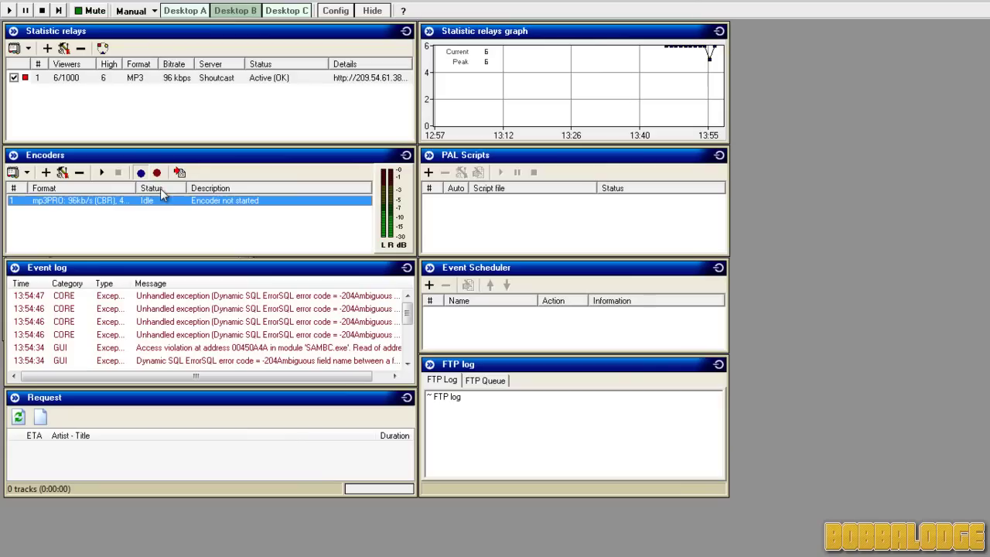
click(109, 172)
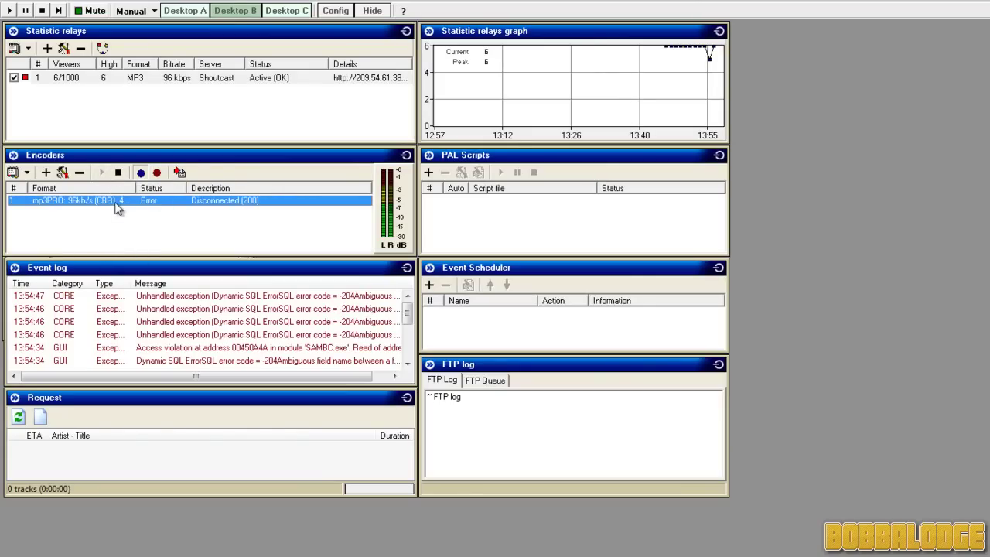
click(120, 173)
click(291, 129)
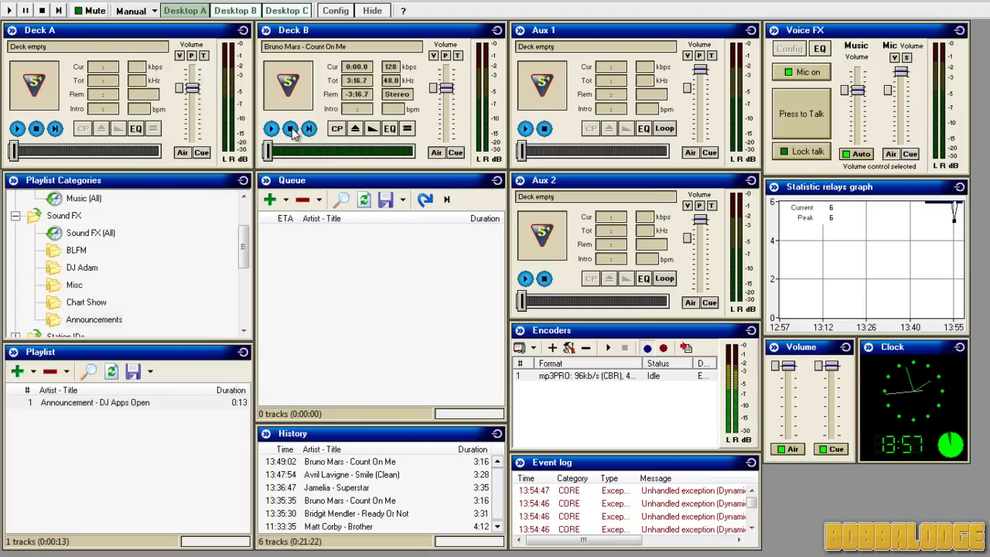
- Turn on Auto DJ, play Deck B near its end, and cycle next tracks on both decks
click(137, 11)
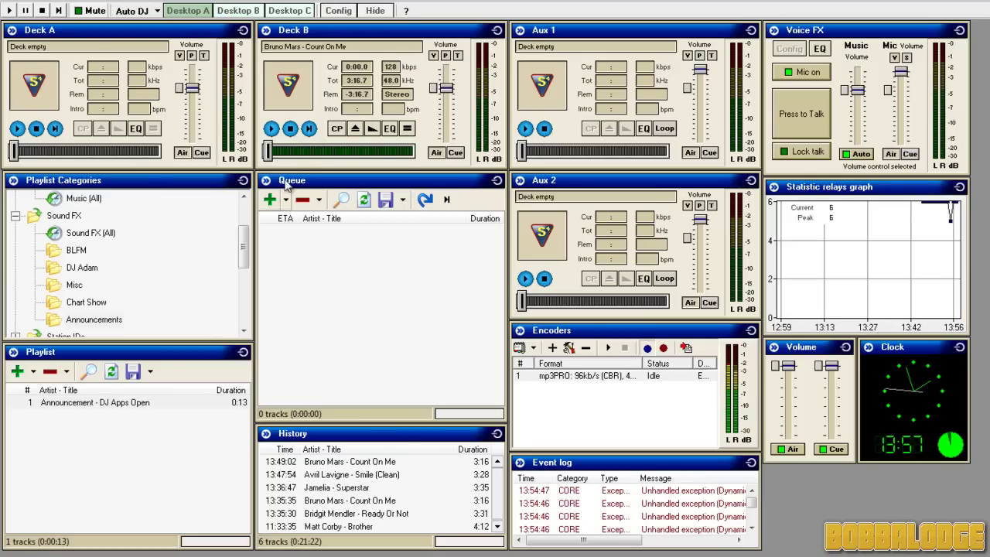
click(402, 153)
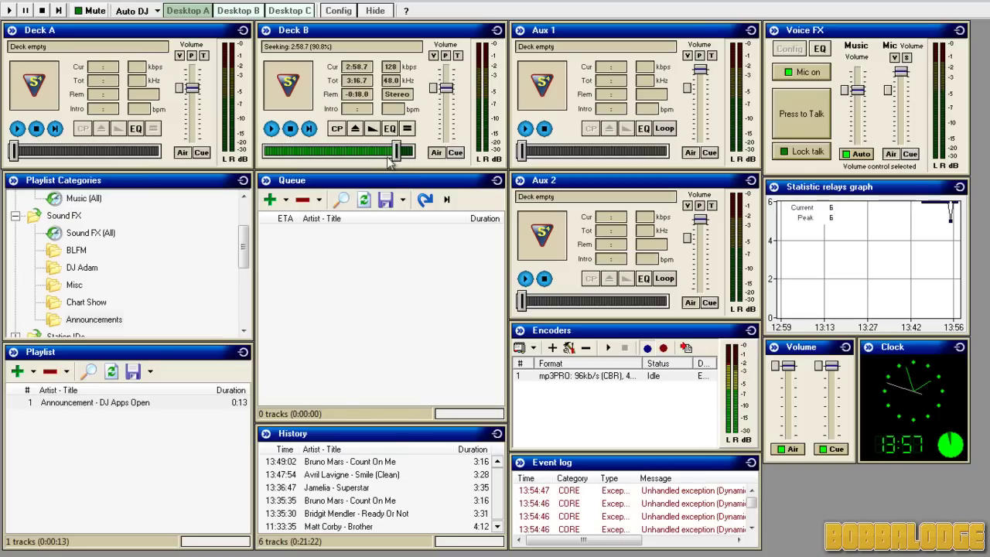
click(272, 130)
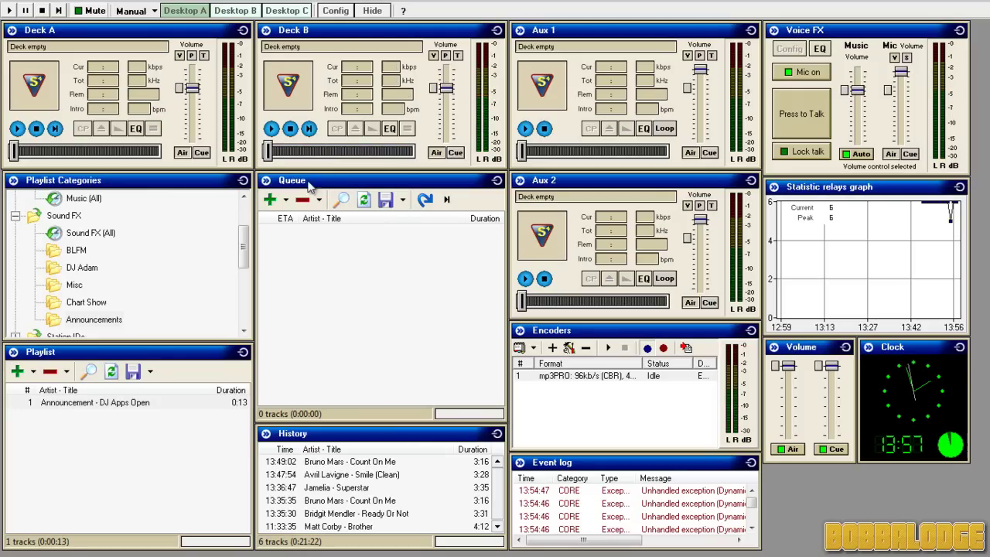
click(308, 129)
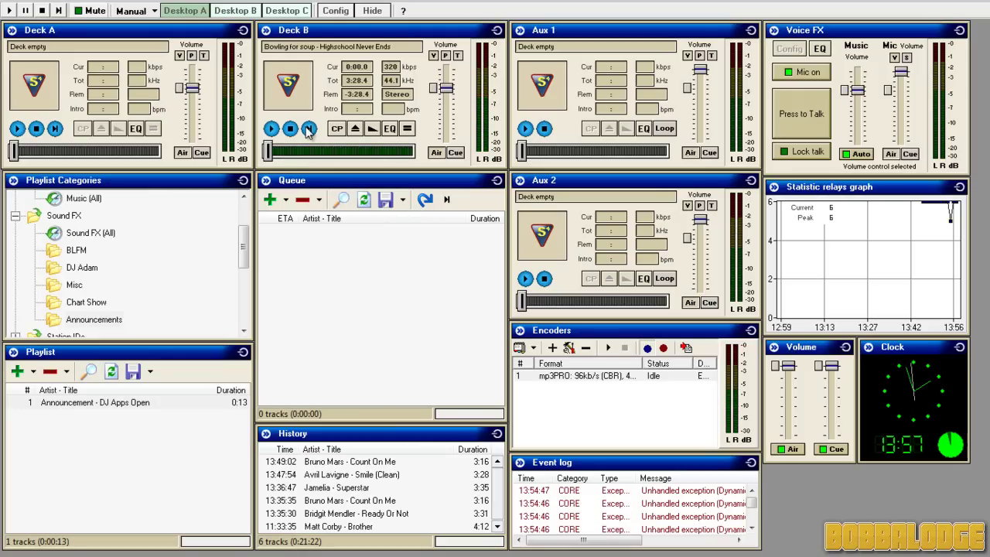
click(55, 130)
click(61, 133)
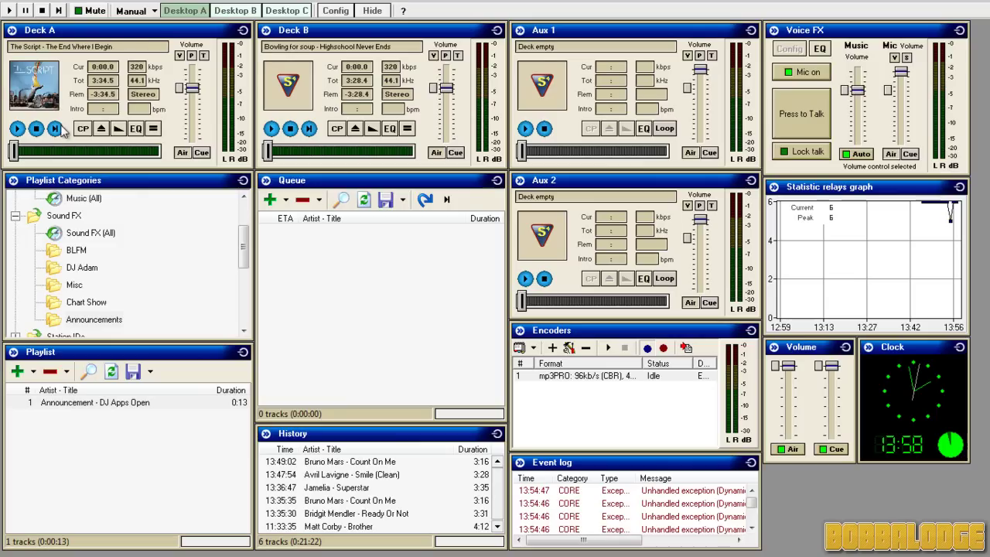
click(55, 129)
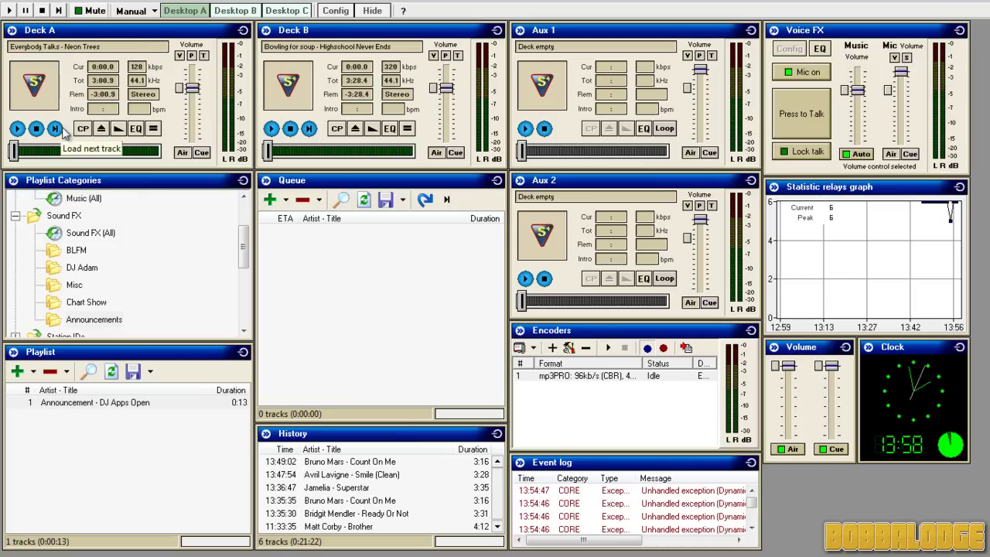
- Re-enable Auto DJ to fade Deck B into Everybody Talks, then return to Manual mode
click(114, 12)
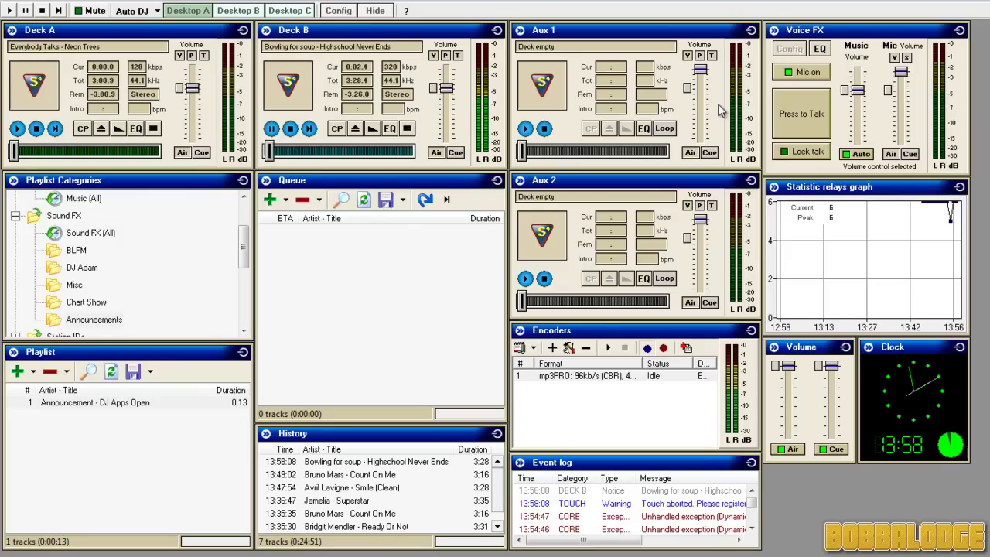
click(372, 129)
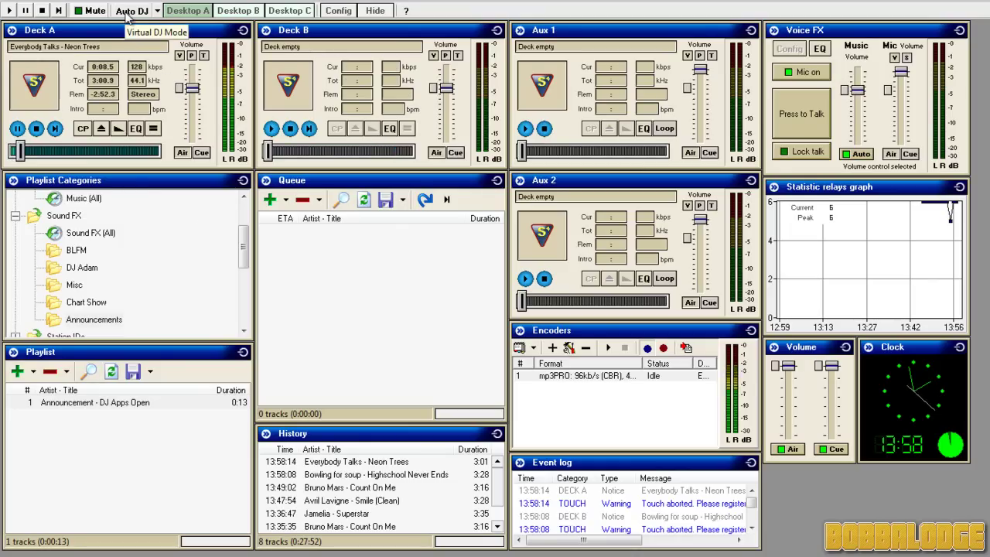
click(128, 14)
click(118, 129)
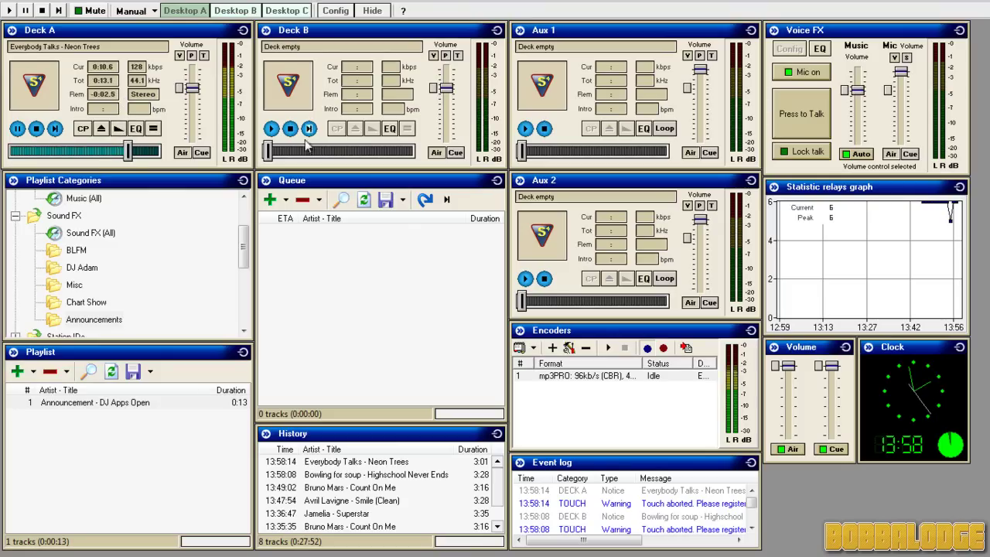